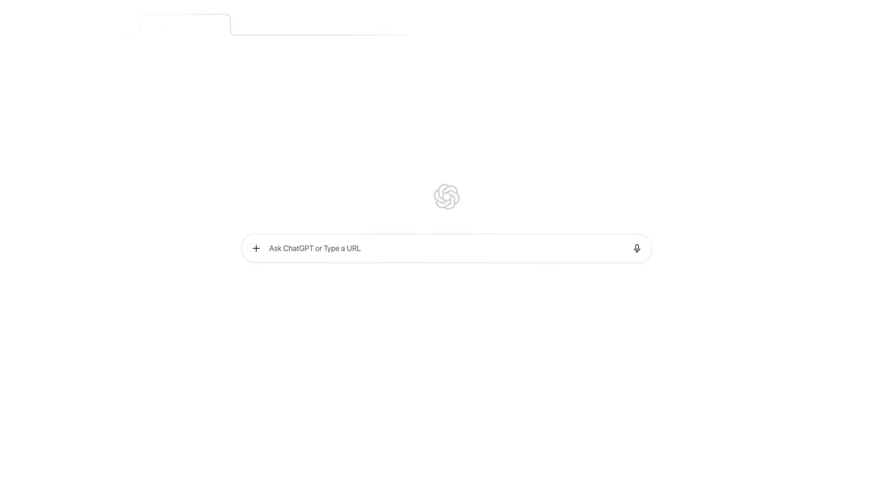
Enter 'vrbo' in the Atlas new tab's Ask ChatGPT or URL box.
{"action": "type", "text": "vrbo"}
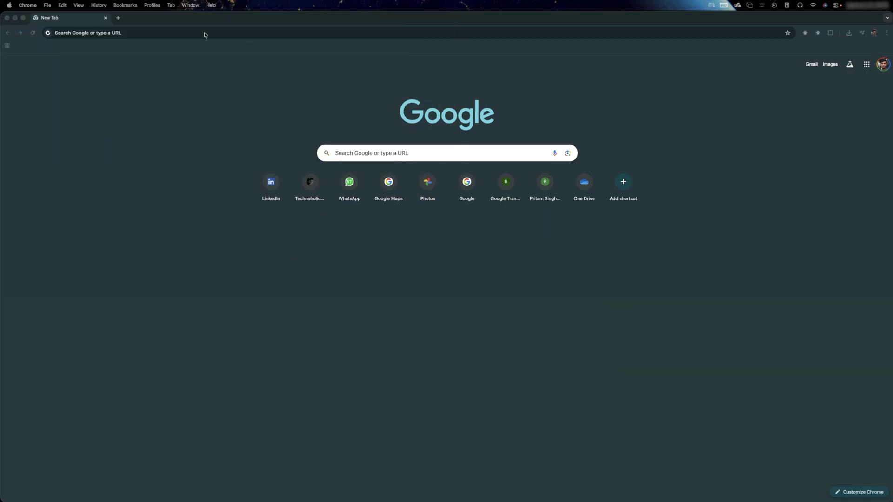
Search Google for 'chatgpt atlas' and open OpenAI's Introducing ChatGPT Atlas article.
{"action": "left_click", "coordinate": [205, 33]}
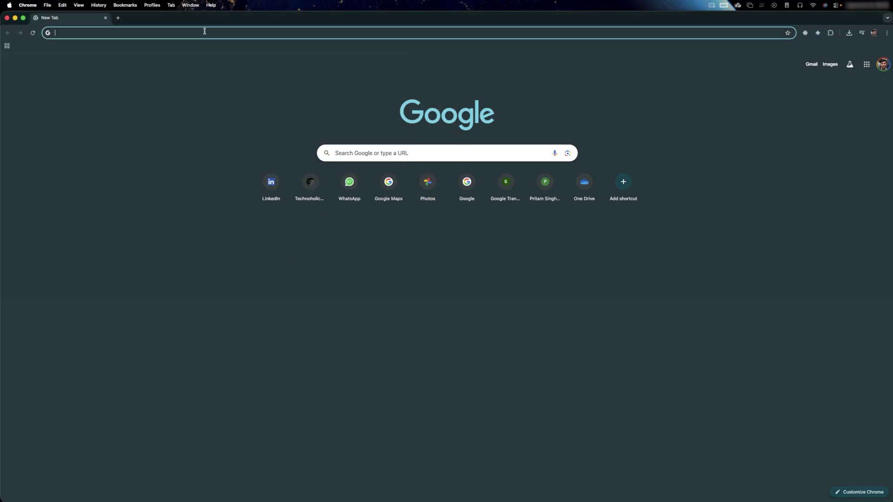
{"action": "type", "text": "chat"}
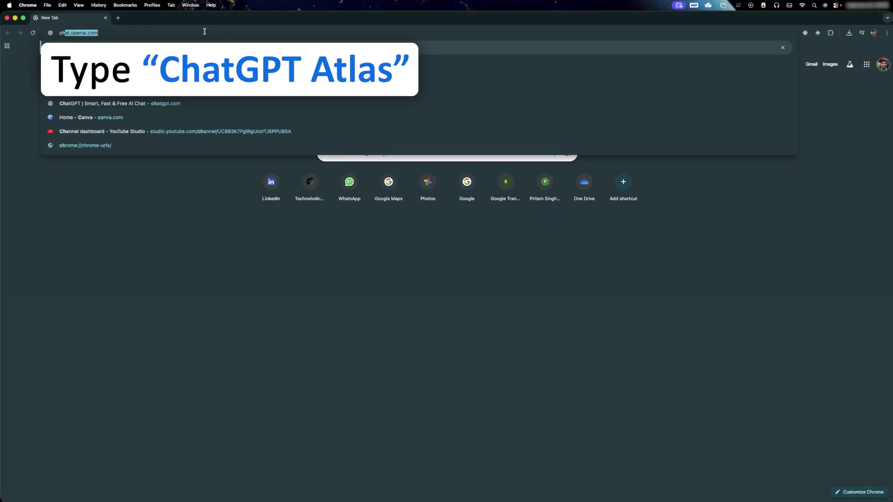
{"action": "type", "text": "gpt atlas"}
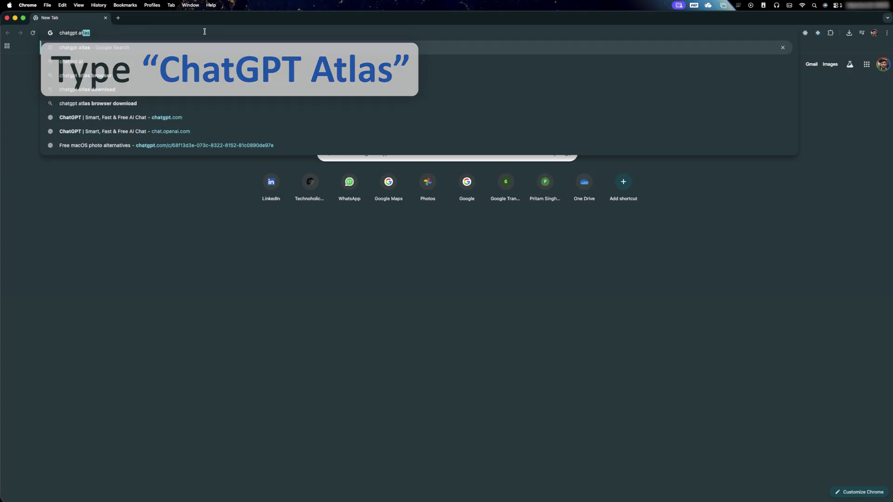
{"action": "key", "text": "Return"}
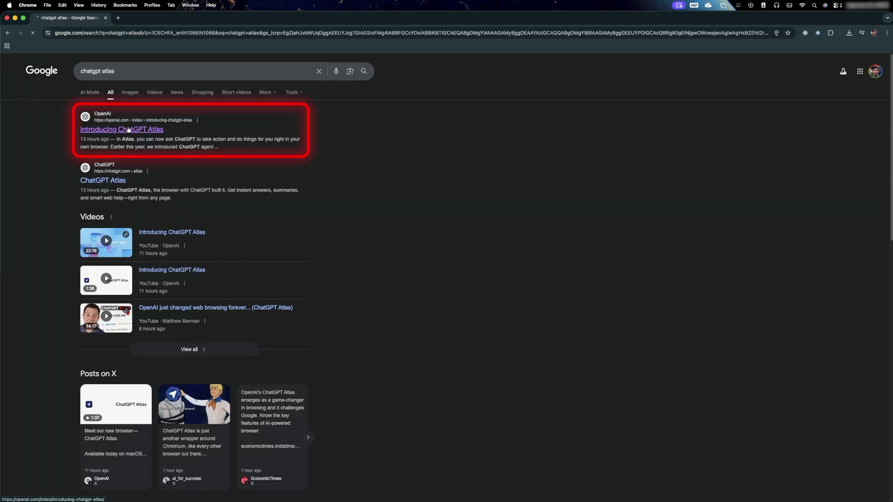
{"action": "left_click", "coordinate": [121, 129]}
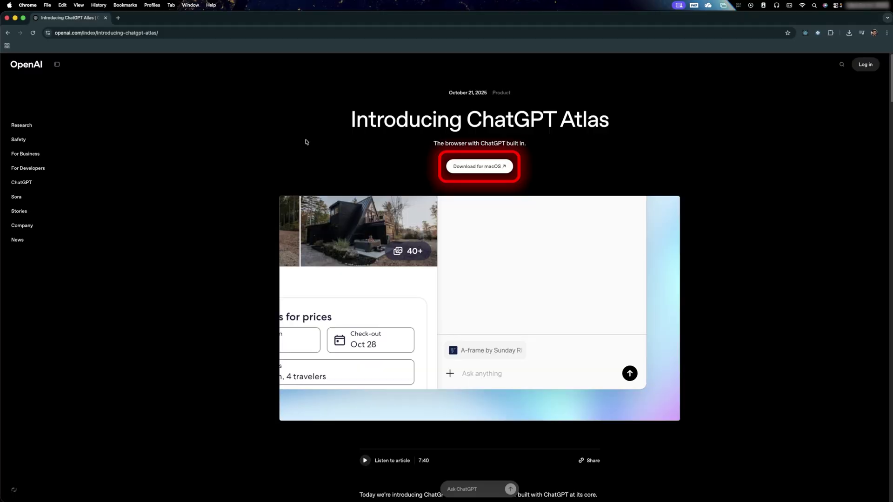
Download the macOS ChatGPT Atlas .dmg and drag the Atlas app into Applications.
{"action": "left_click", "coordinate": [477, 166]}
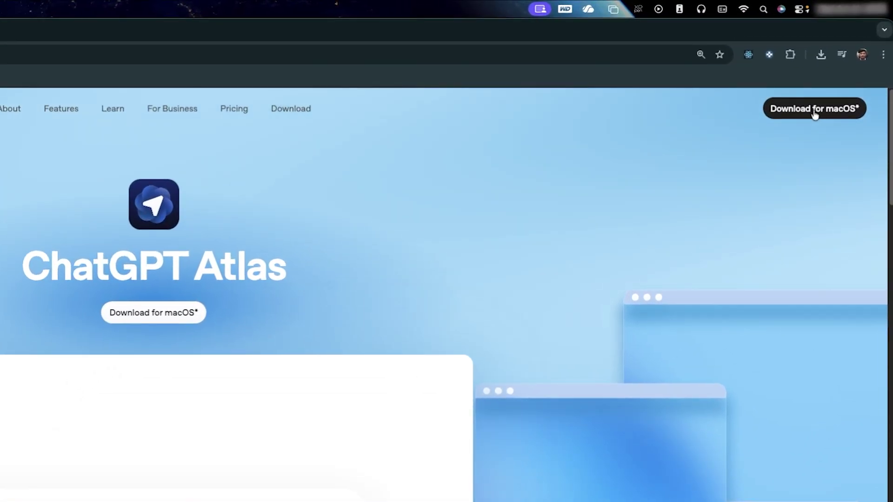
{"action": "left_click", "coordinate": [845, 67]}
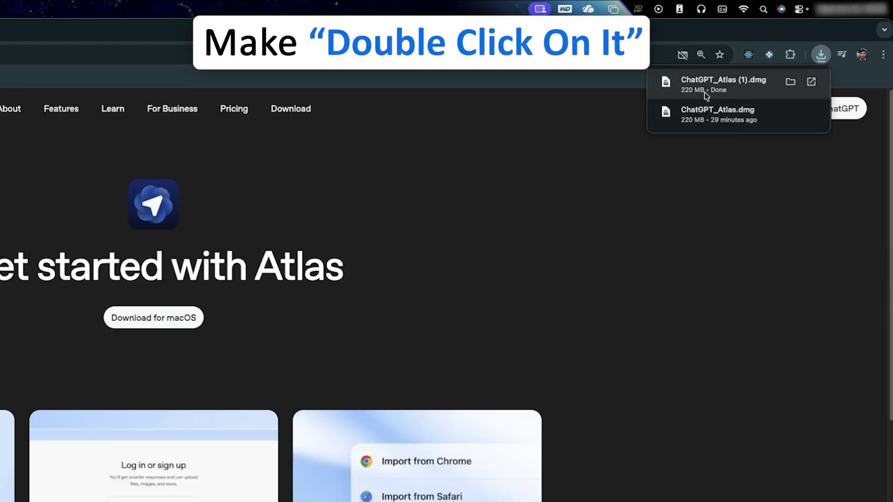
{"action": "double_click", "coordinate": [706, 96]}
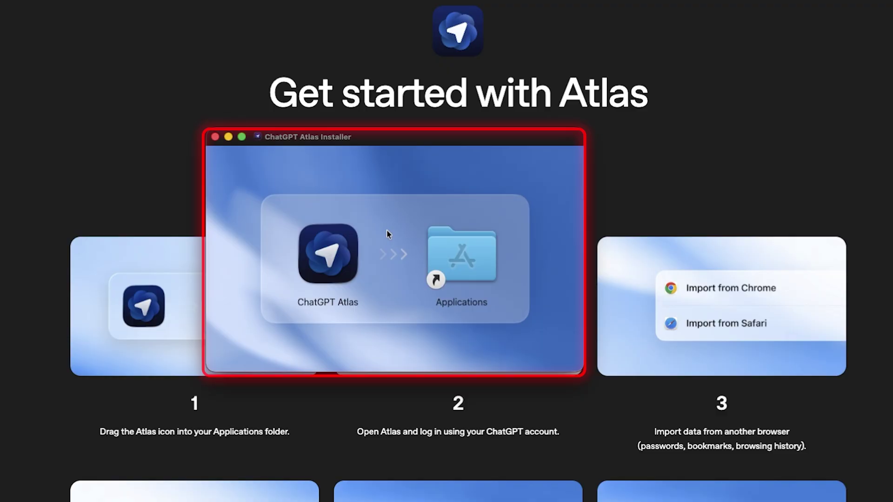
{"action": "left_click_drag", "start_coordinate": [339, 255], "coordinate": [474, 249]}
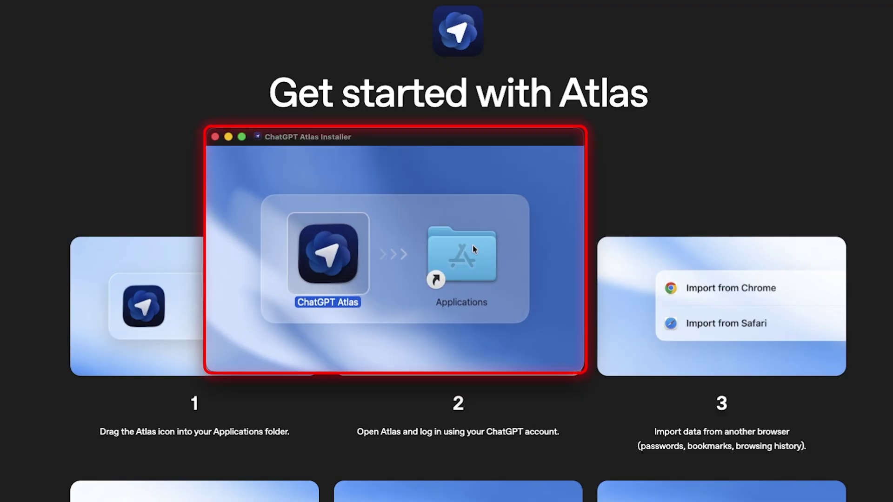
Close the Atlas installer window and open vrbo.com in the tab.
{"action": "left_click", "coordinate": [215, 136]}
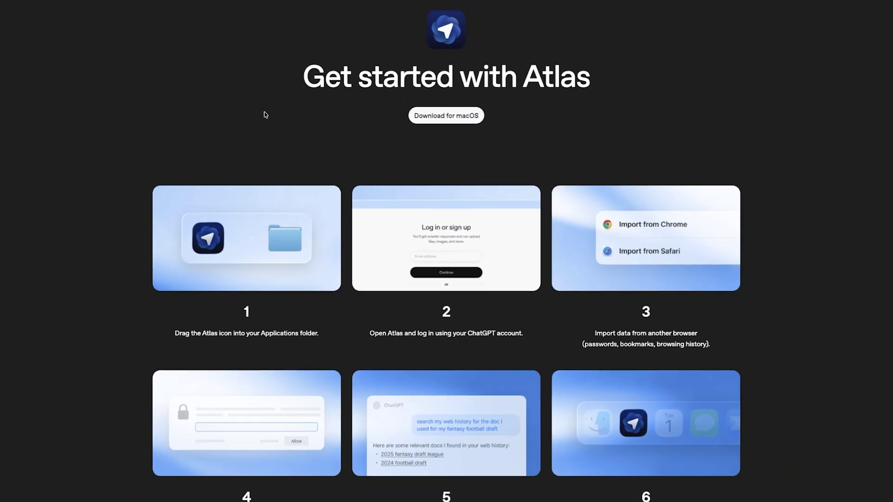
{"action": "scroll", "coordinate": [345, 125], "scroll_direction": "down", "scroll_amount": 3}
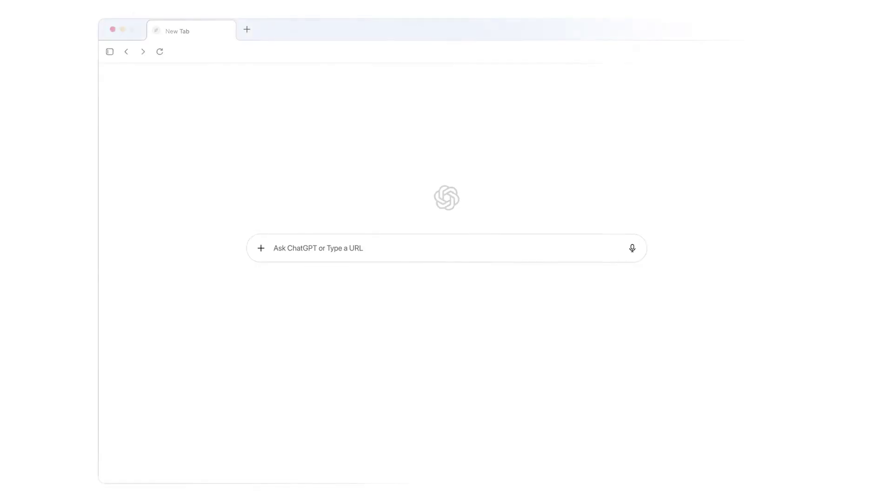
{"action": "type", "text": "vrbo.com"}
{"action": "key", "text": "Return"}
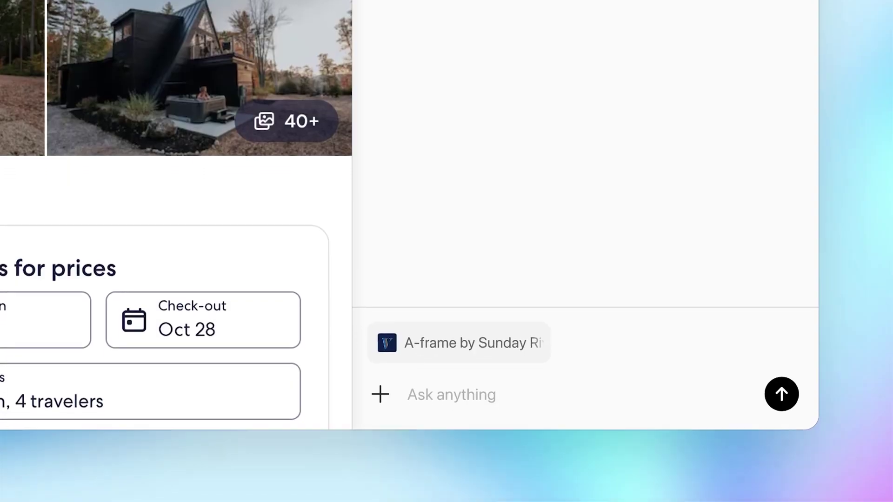
Ask 'Are there good hikes nearby?', then let the agent shop for beach-day supplies.
{"action": "type", "text": "Are there good hikes nearby?"}
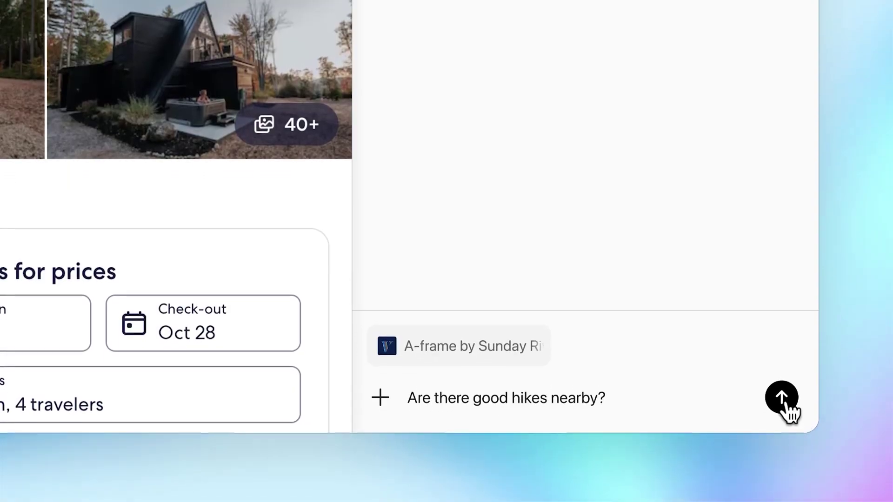
{"action": "left_click", "coordinate": [781, 400]}
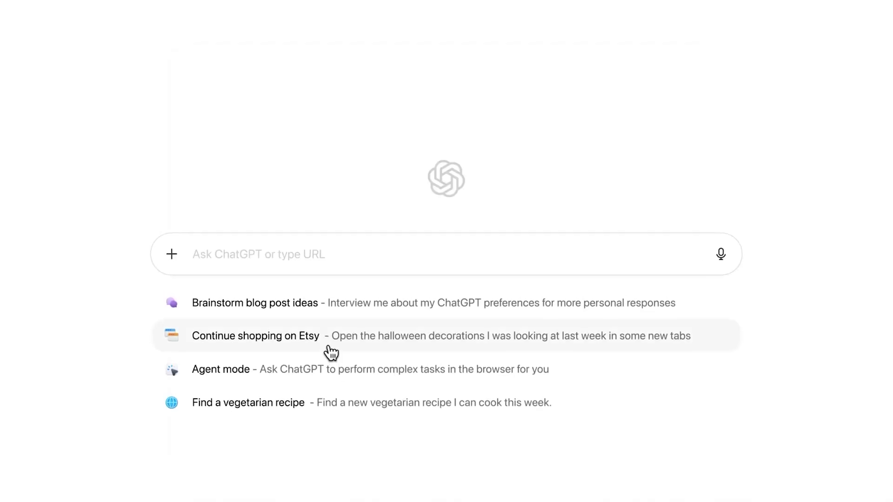
{"action": "left_click", "coordinate": [328, 347]}
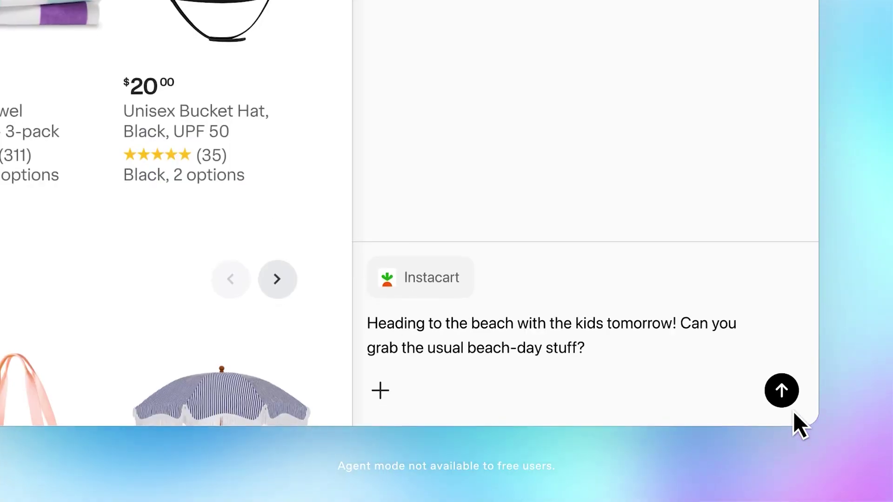
{"action": "left_click", "coordinate": [784, 400]}
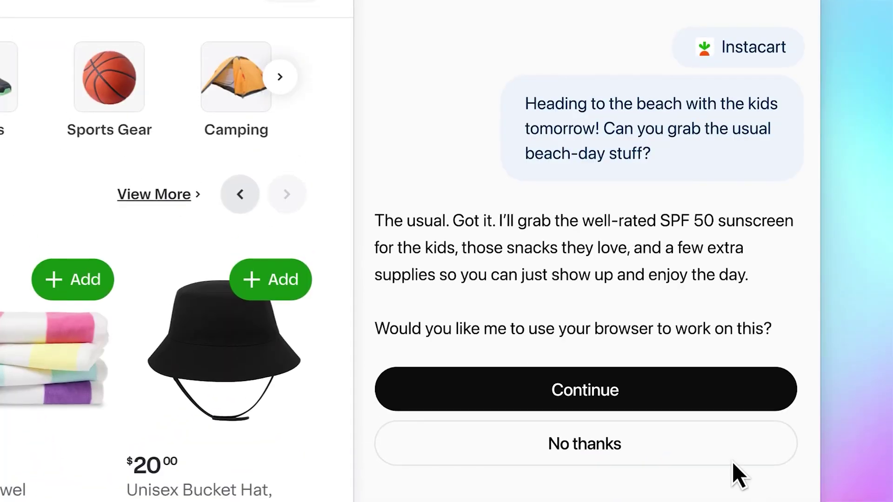
{"action": "left_click", "coordinate": [702, 400]}
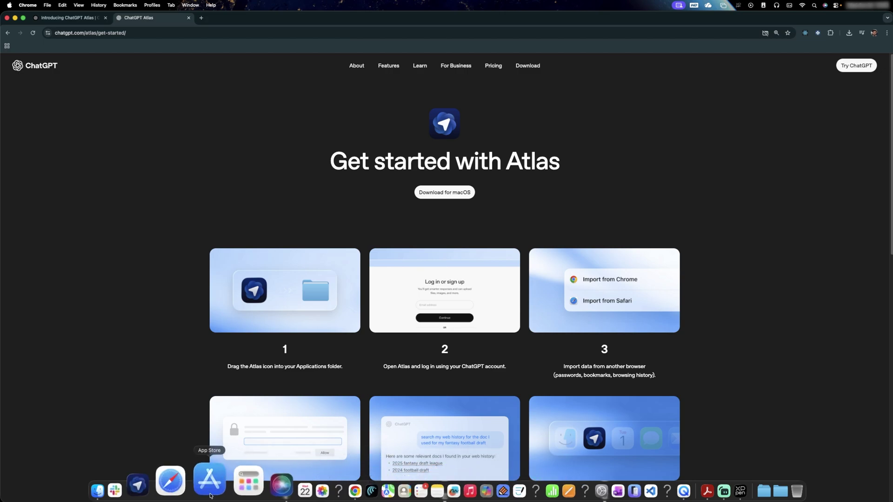
Launch the installed ChatGPT Atlas app from the Dock and expand its window full-screen.
{"action": "left_click", "coordinate": [172, 484]}
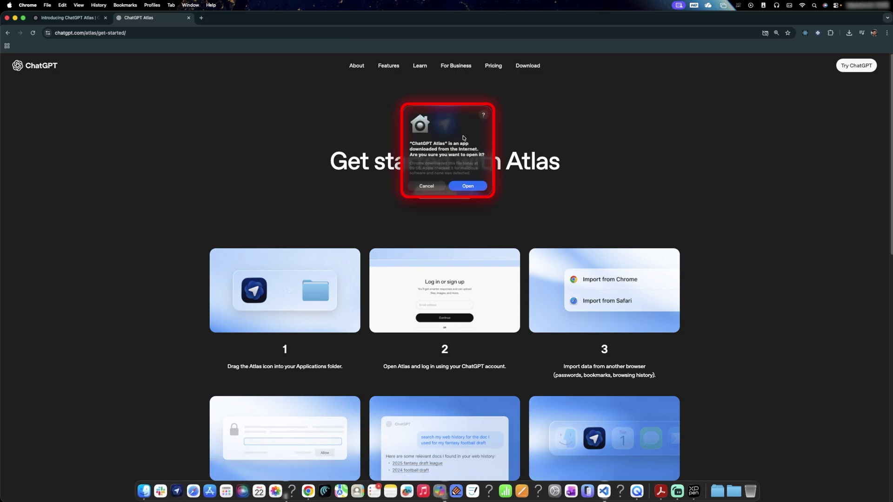
{"action": "left_click", "coordinate": [466, 186]}
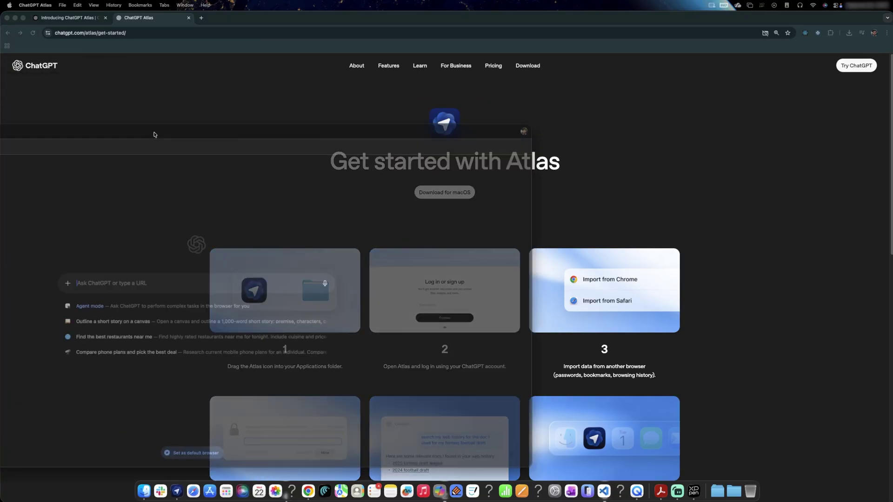
{"action": "double_click", "coordinate": [335, 86]}
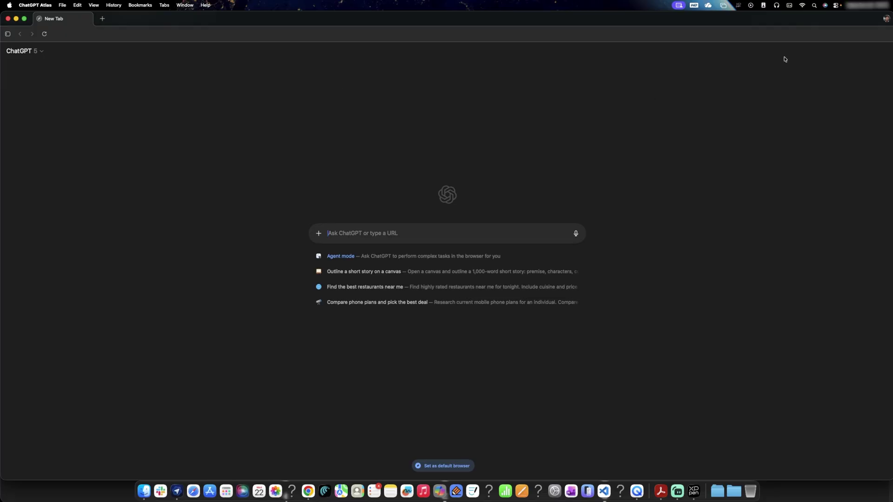
Log out of Atlas from the profile Settings and confirm the logout.
{"action": "left_click", "coordinate": [886, 20]}
{"action": "left_click", "coordinate": [832, 84]}
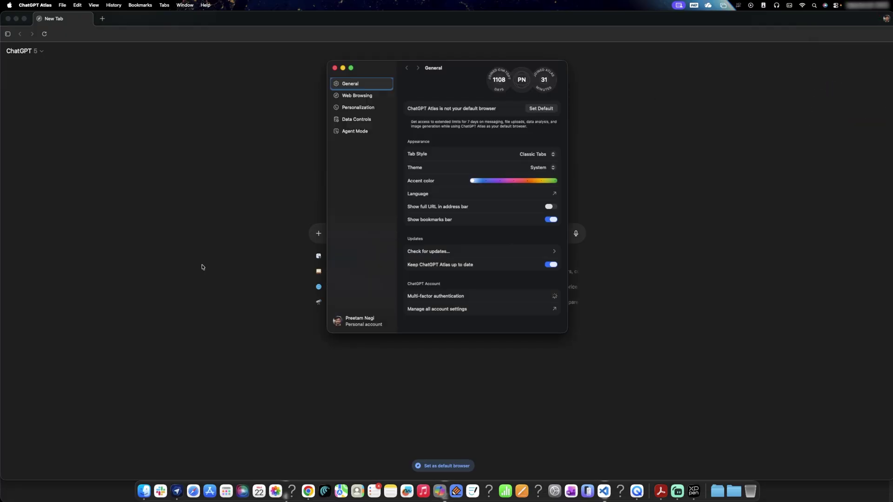
{"action": "left_click", "coordinate": [358, 325]}
{"action": "left_click", "coordinate": [358, 344]}
{"action": "left_click", "coordinate": [456, 163]}
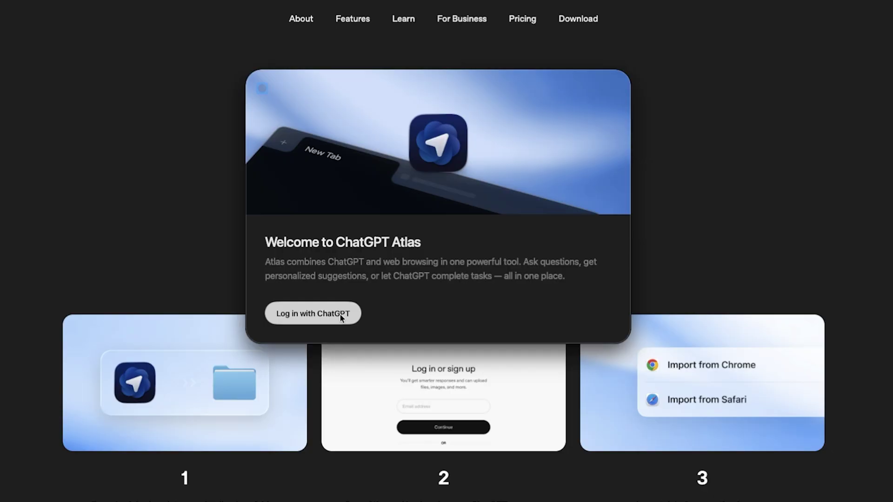
Log in with ChatGPT via Google, entering the account e-mail and password.
{"action": "left_click", "coordinate": [339, 315]}
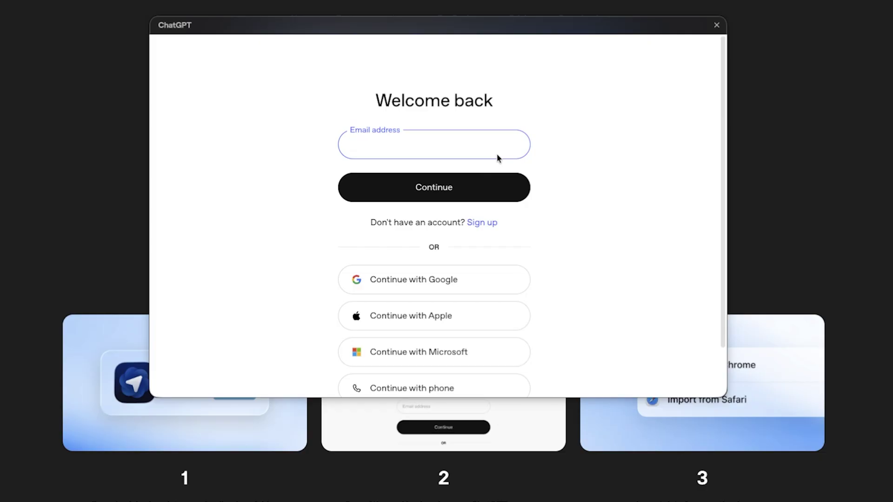
{"action": "left_click", "coordinate": [453, 276]}
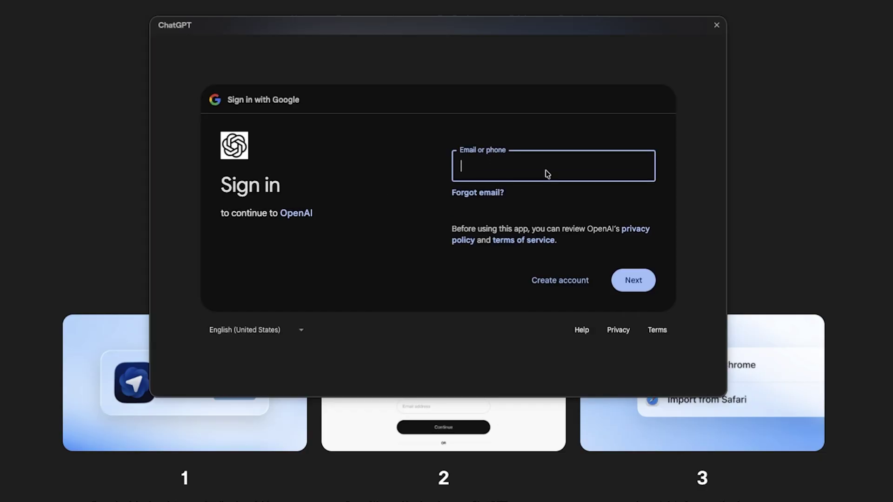
{"action": "key", "text": "super+v"}
{"action": "left_click", "coordinate": [630, 278]}
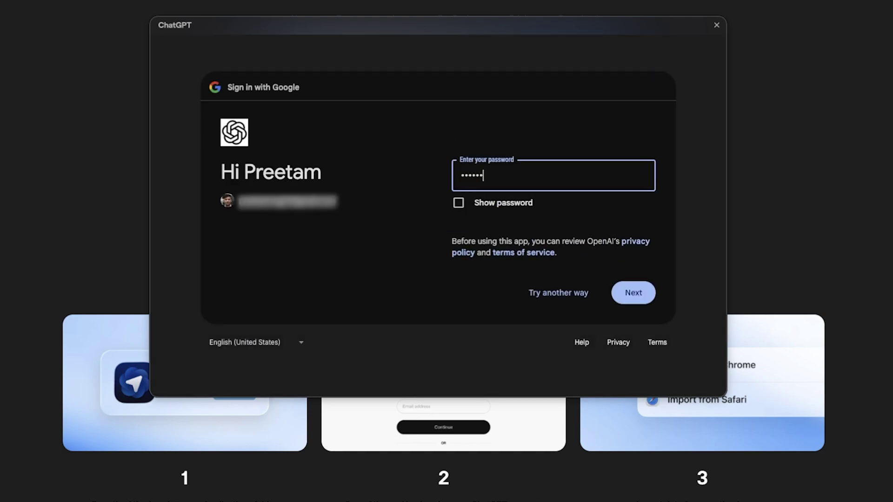
{"action": "left_click", "coordinate": [633, 293]}
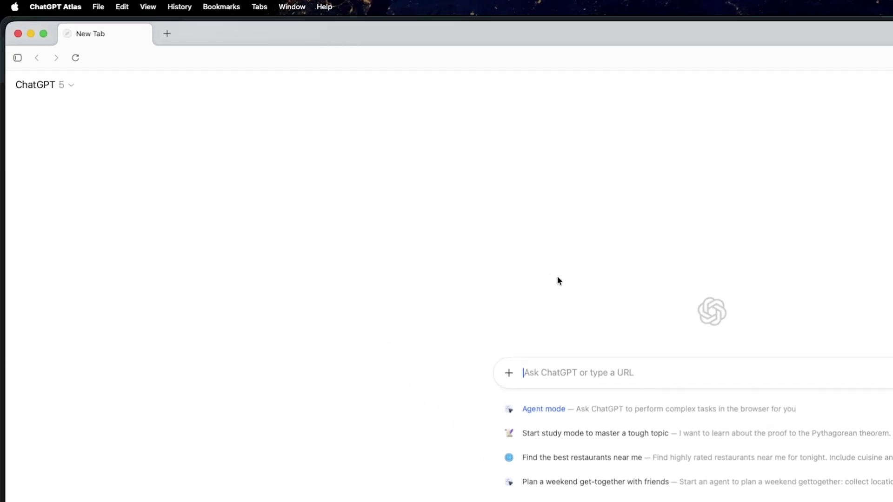
Switch the model to legacy o4-mini, then back to ChatGPT 5 Auto.
{"action": "left_click", "coordinate": [70, 84]}
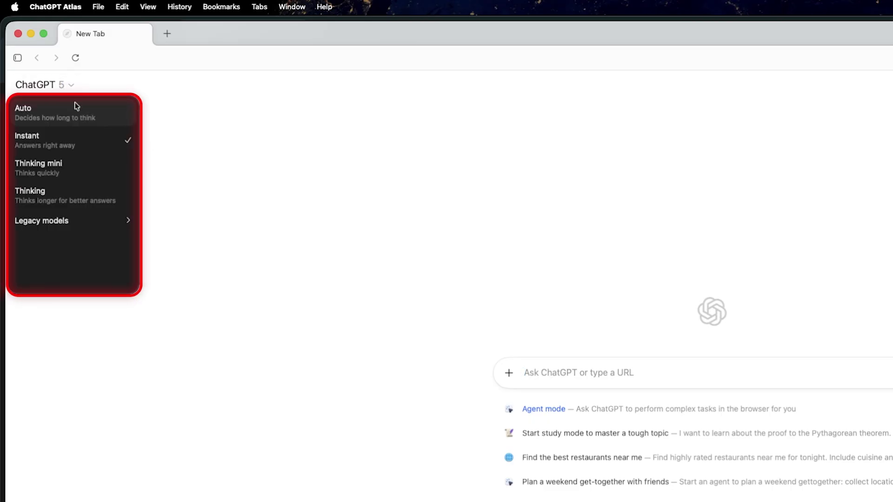
{"action": "mouse_move", "coordinate": [80, 216]}
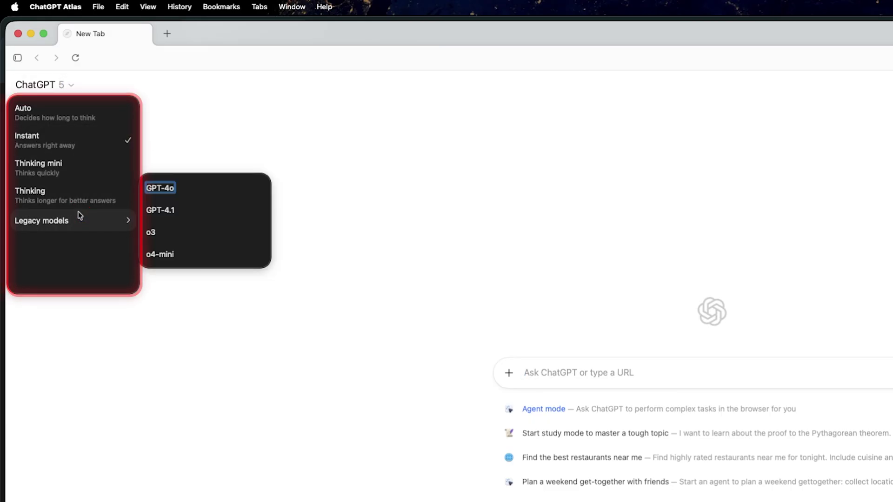
{"action": "left_click", "coordinate": [168, 254]}
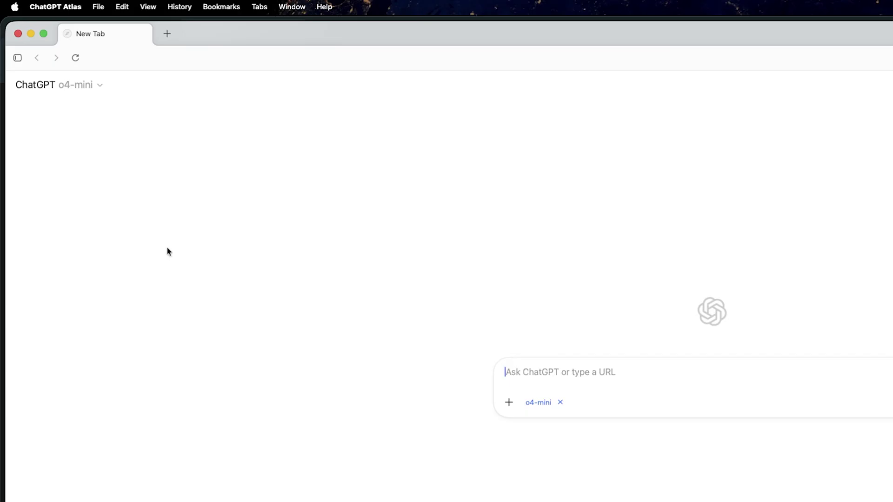
{"action": "left_click", "coordinate": [98, 88]}
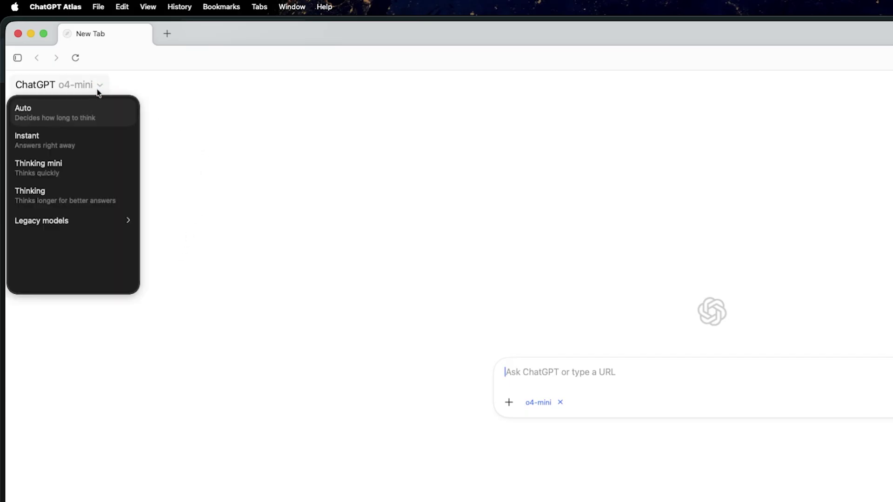
{"action": "left_click", "coordinate": [88, 120]}
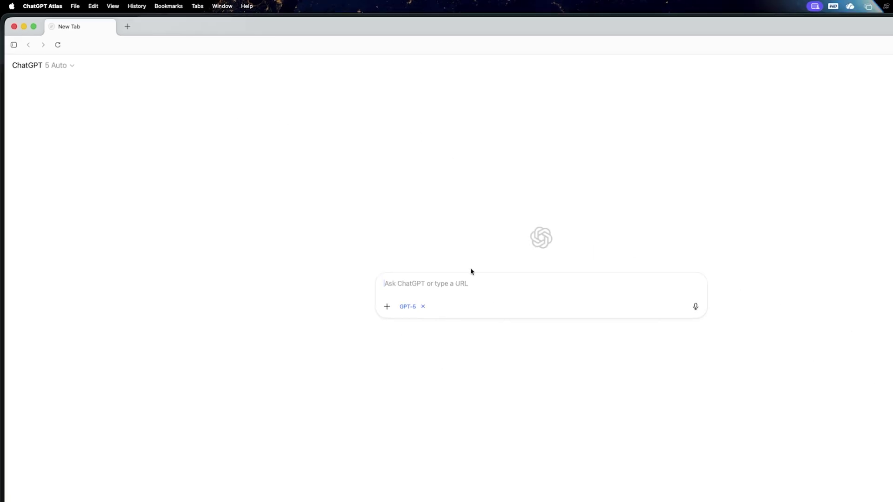
Ask 'temprature of new delhi' and regenerate the failed answer until it reports about 24 °C.
{"action": "type", "text": "t"}
{"action": "key", "text": "BackSpace"}
{"action": "type", "text": "te"}
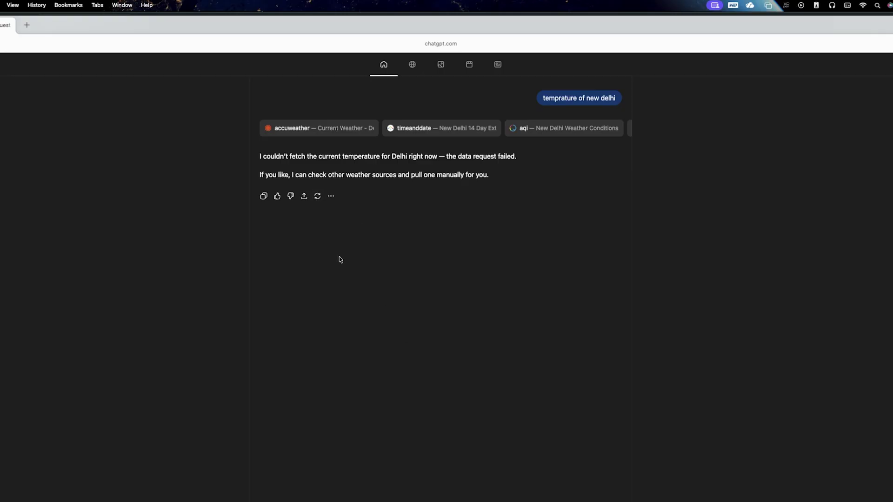
{"action": "left_click", "coordinate": [318, 196]}
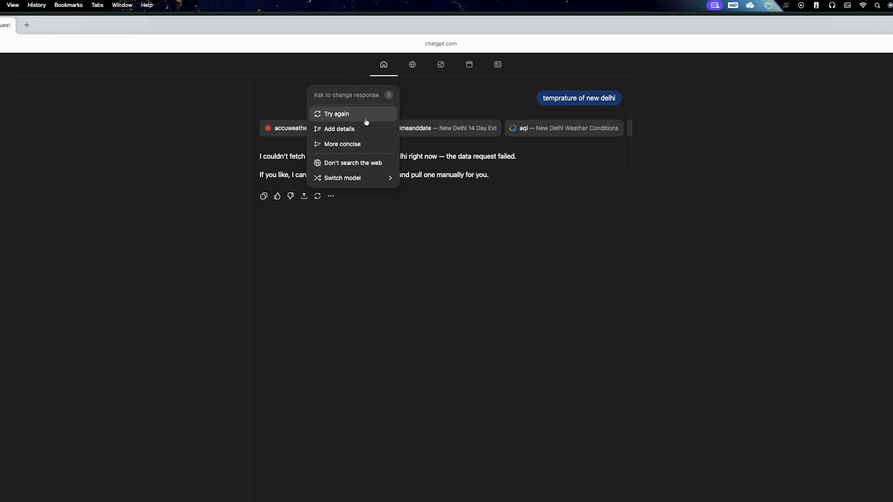
{"action": "left_click", "coordinate": [369, 117]}
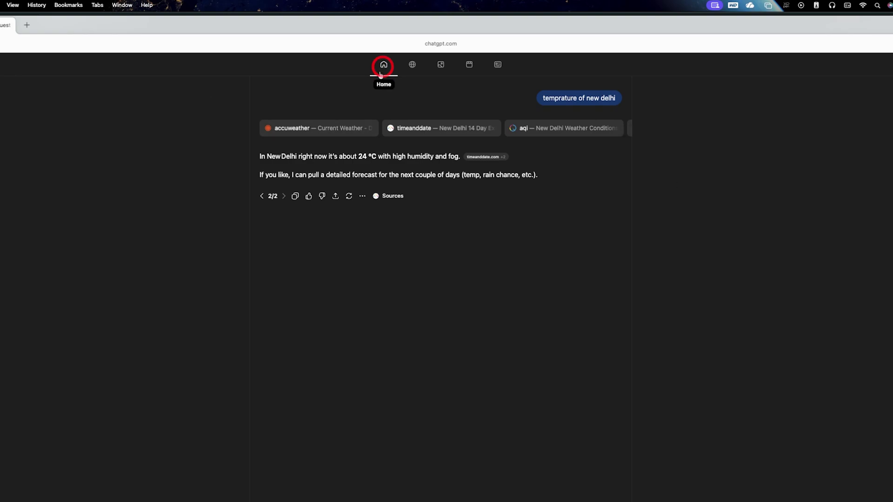
Search 'myntra', open myntra.com, and show the ChatGPT side panel beside it.
{"action": "left_click", "coordinate": [456, 44]}
{"action": "type", "text": "my"}
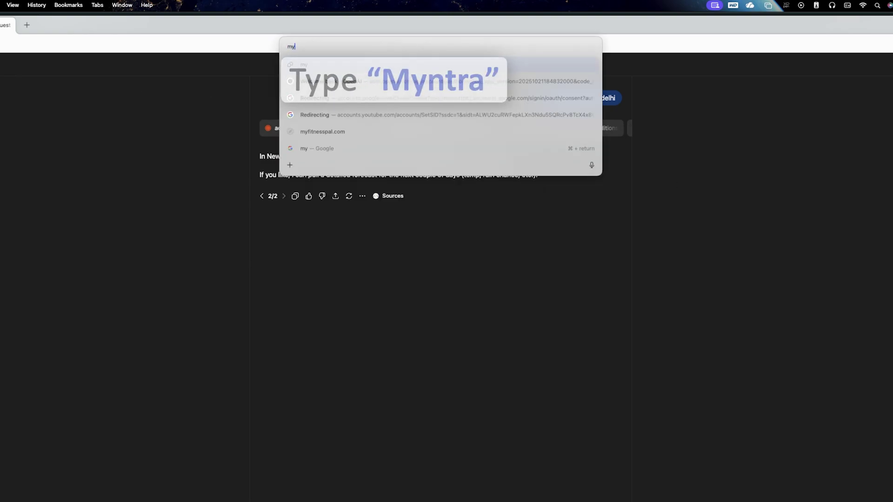
{"action": "type", "text": "ntra"}
{"action": "key", "text": "Return"}
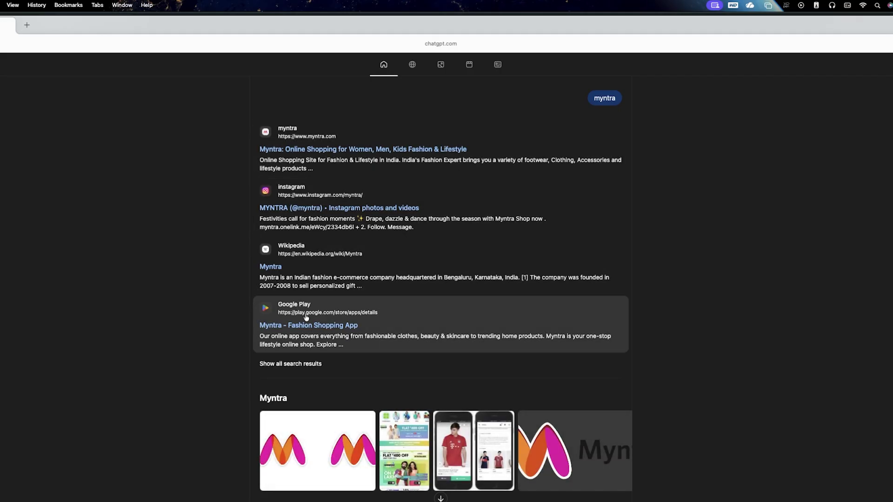
{"action": "left_click", "coordinate": [288, 130]}
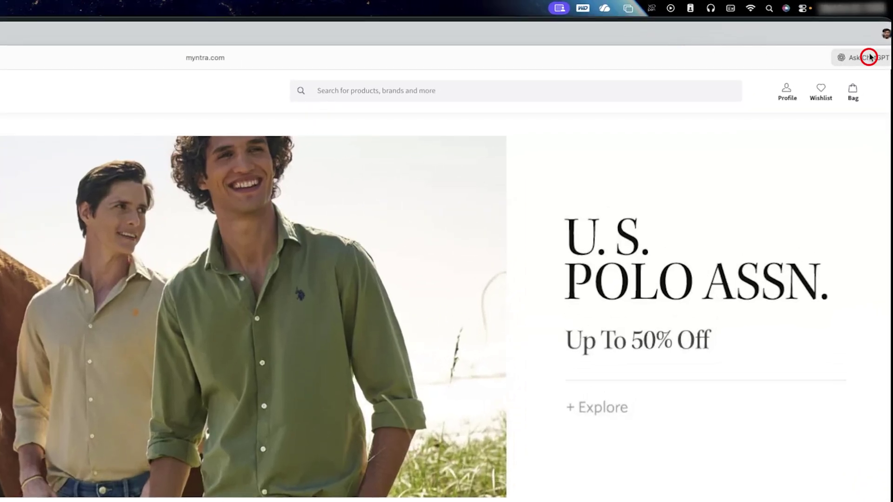
{"action": "left_click", "coordinate": [868, 57]}
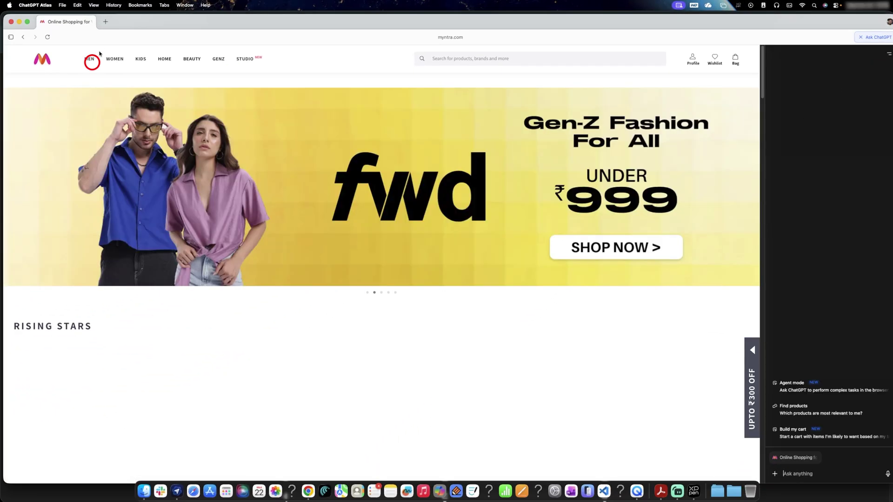
{"action": "mouse_move", "coordinate": [91, 64]}
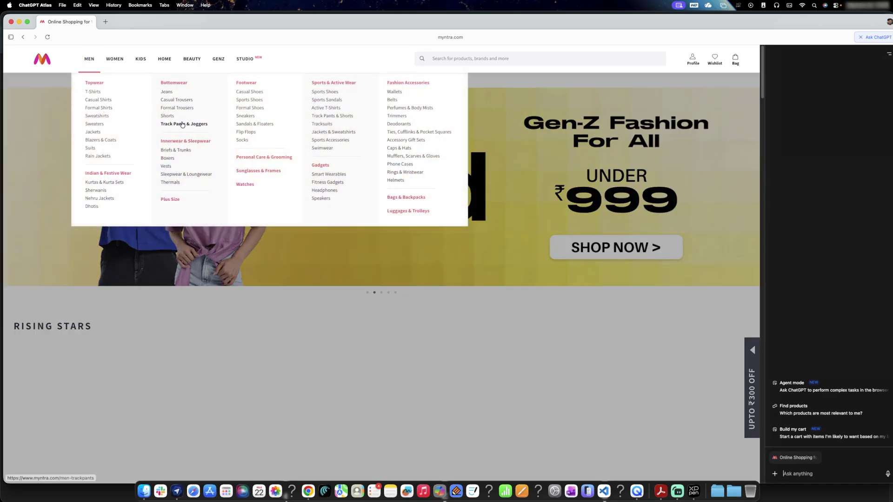
Open Myntra's Men Sports Shoes listing and browse the products.
{"action": "left_click", "coordinate": [248, 100]}
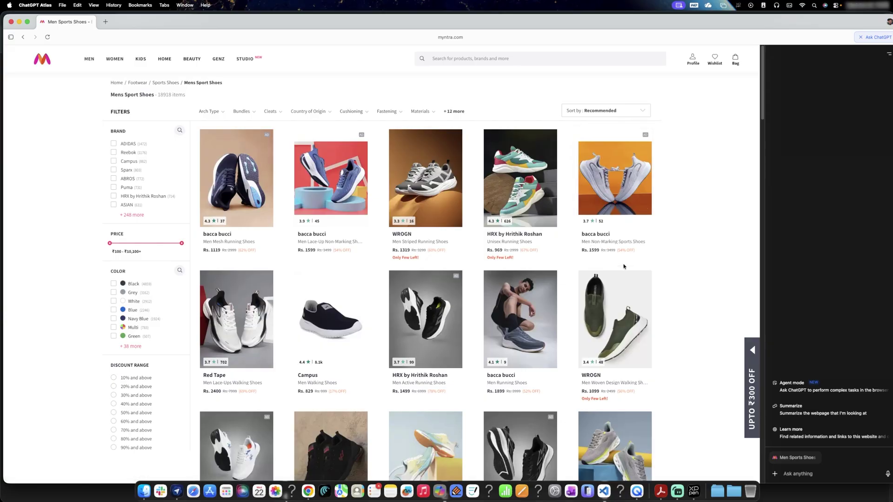
{"action": "scroll", "coordinate": [624, 265], "scroll_direction": "down", "scroll_amount": 10}
{"action": "scroll", "coordinate": [628, 269], "scroll_direction": "down", "scroll_amount": 5}
{"action": "scroll", "coordinate": [558, 283], "scroll_direction": "up", "scroll_amount": 15}
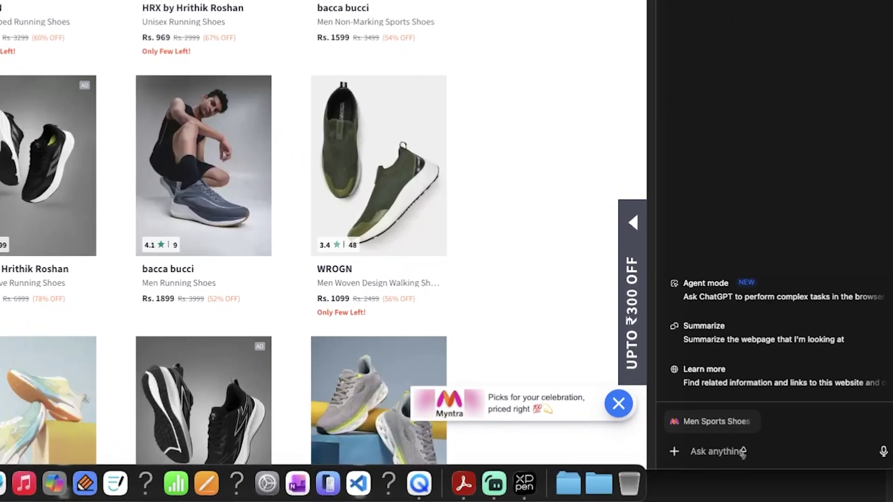
Ask the side panel 'what is the bdect shoes from', dismiss Myntra's notification request, then open a new tab.
{"action": "left_click", "coordinate": [743, 451]}
{"action": "type", "text": "what is the brand you recom"}
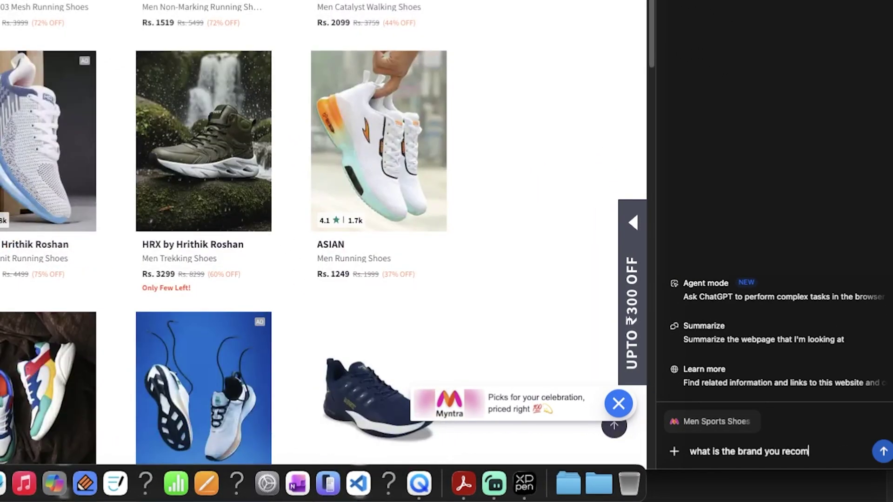
{"action": "type", "text": "dect"}
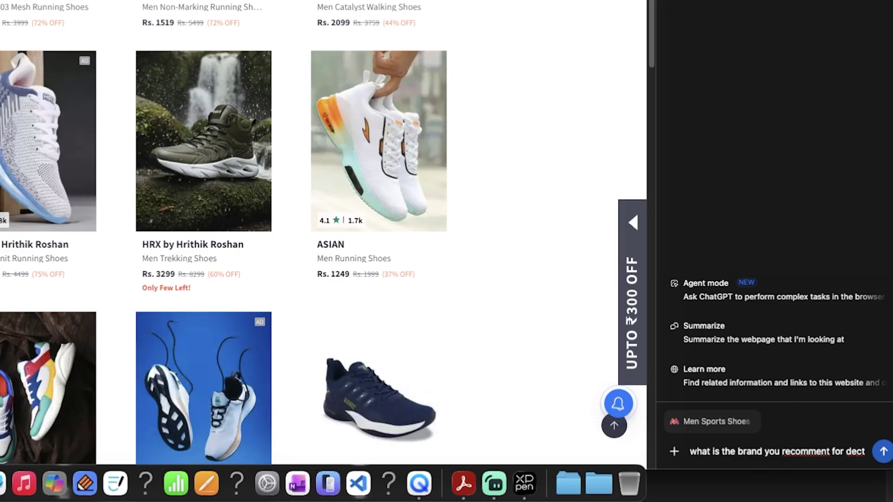
{"action": "type", "text": " shoes from"}
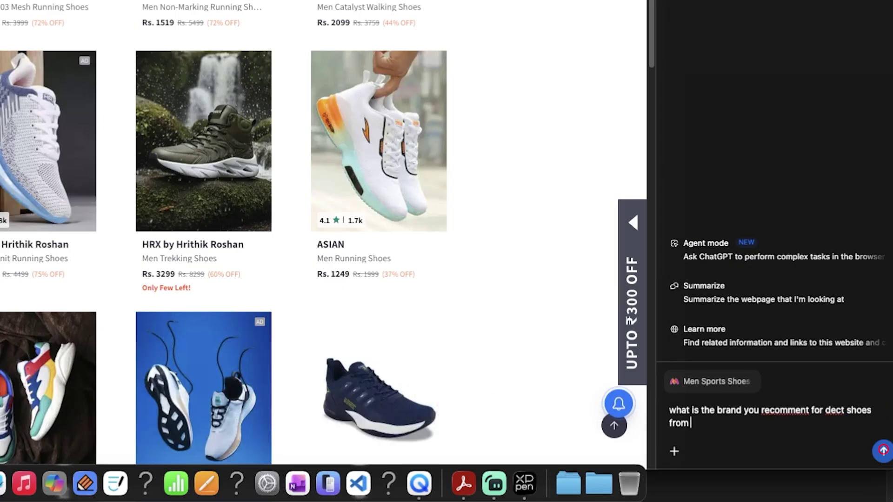
{"action": "key", "text": "Return"}
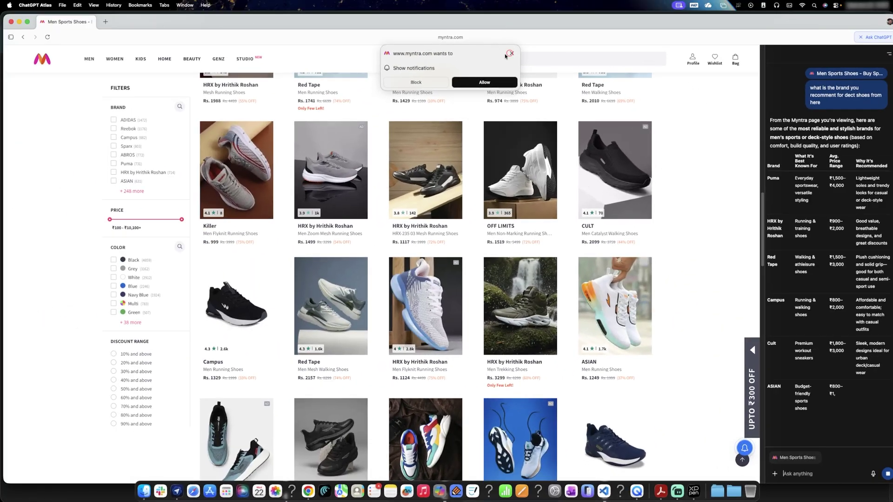
{"action": "left_click", "coordinate": [507, 55]}
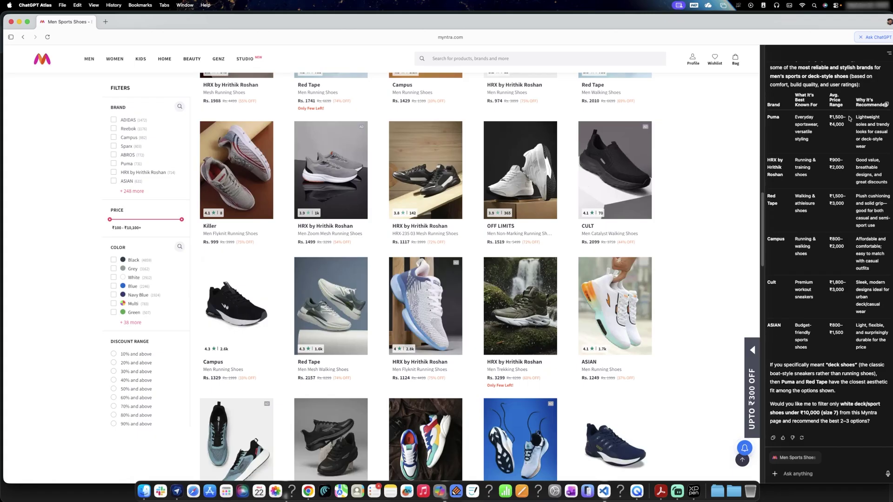
{"action": "scroll", "coordinate": [833, 285], "scroll_direction": "down", "scroll_amount": 1}
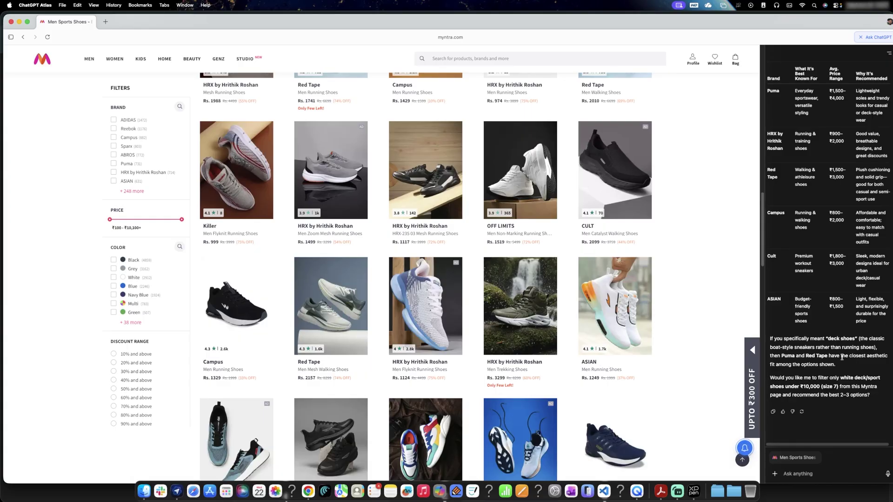
{"action": "left_click", "coordinate": [105, 22]}
{"action": "left_click", "coordinate": [87, 22]}
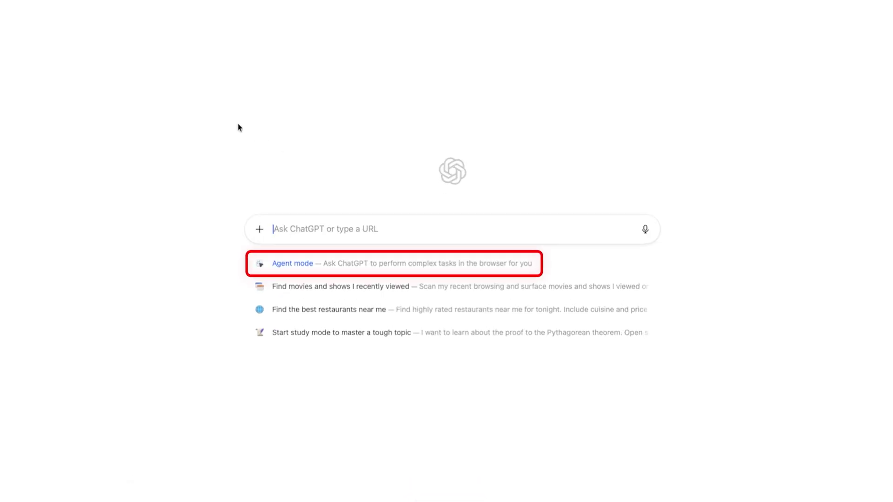
In agent mode, write 'find me white shoes in myntra i am male, of nike and it needs to below 10000.'.
{"action": "left_click", "coordinate": [308, 263]}
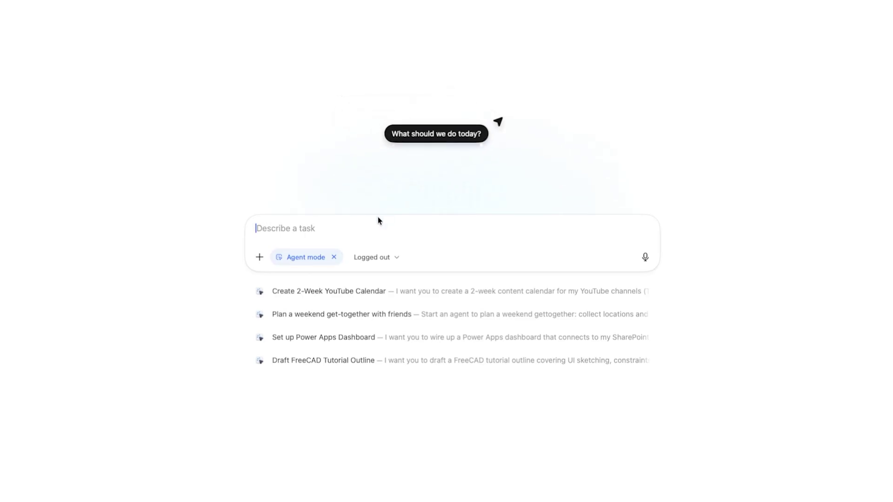
{"action": "type", "text": "find me white "}
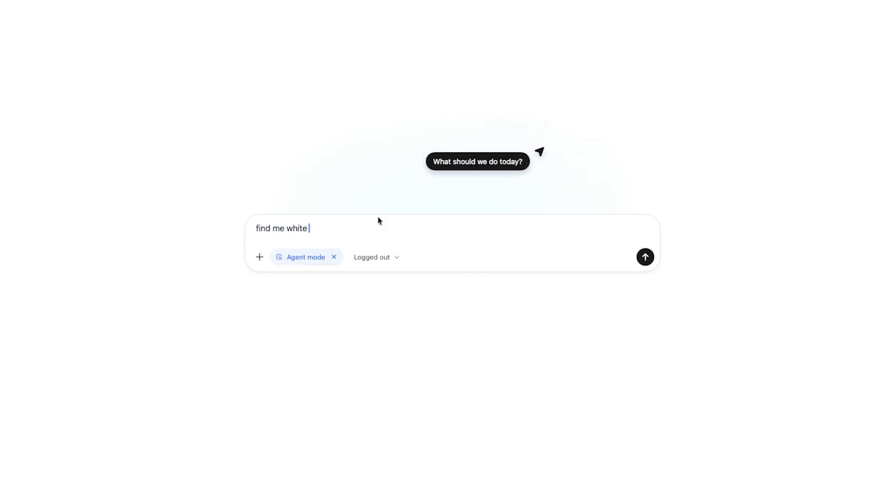
{"action": "type", "text": "shoes in myntra i am male"}
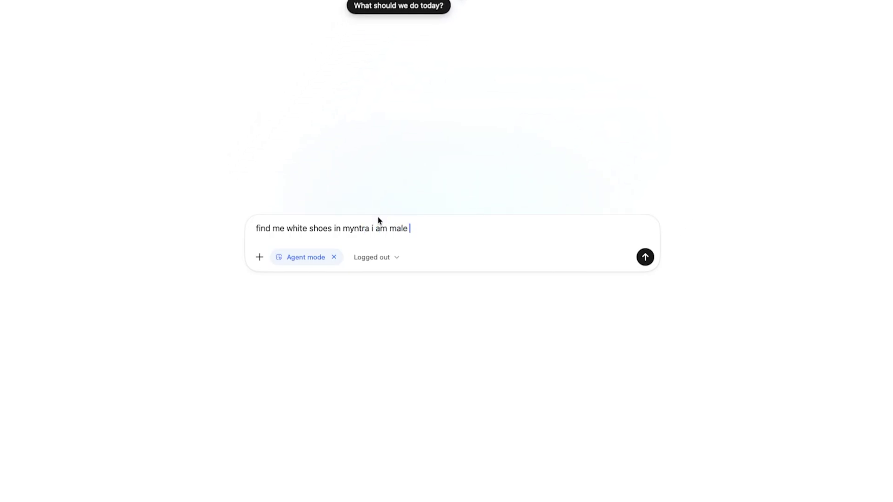
{"action": "type", "text": ","}
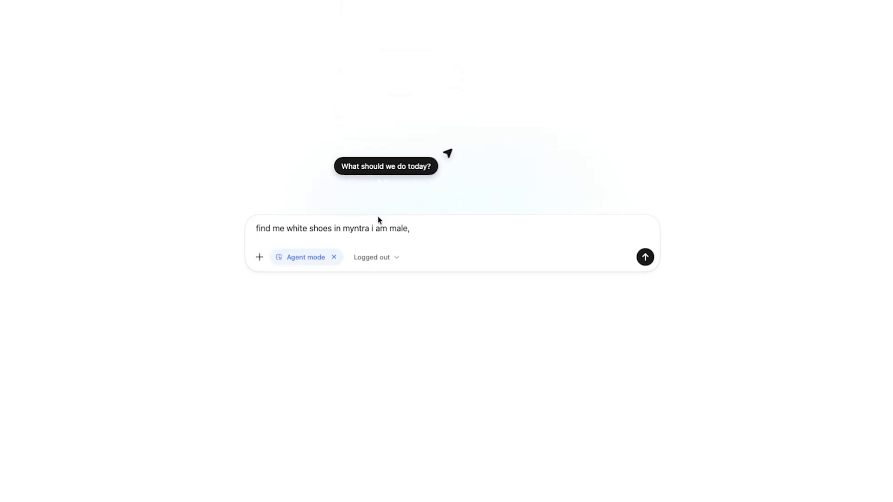
{"action": "type", "text": " of nik"}
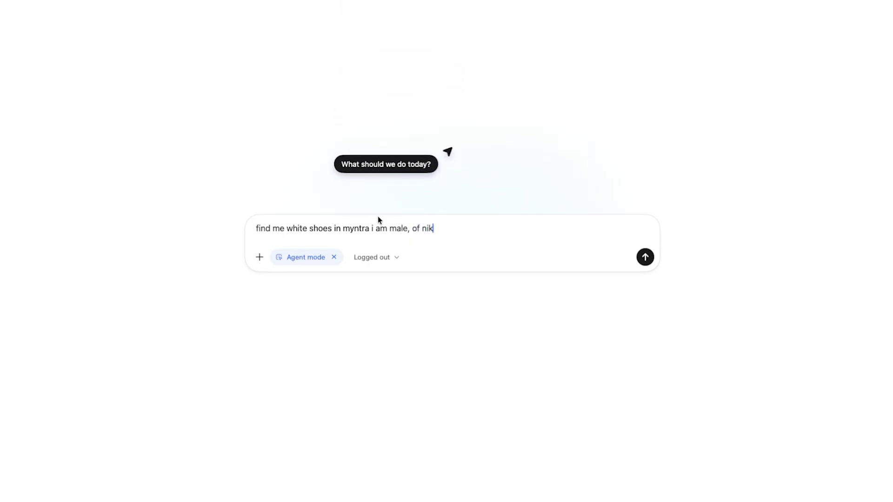
{"action": "type", "text": "e and it "}
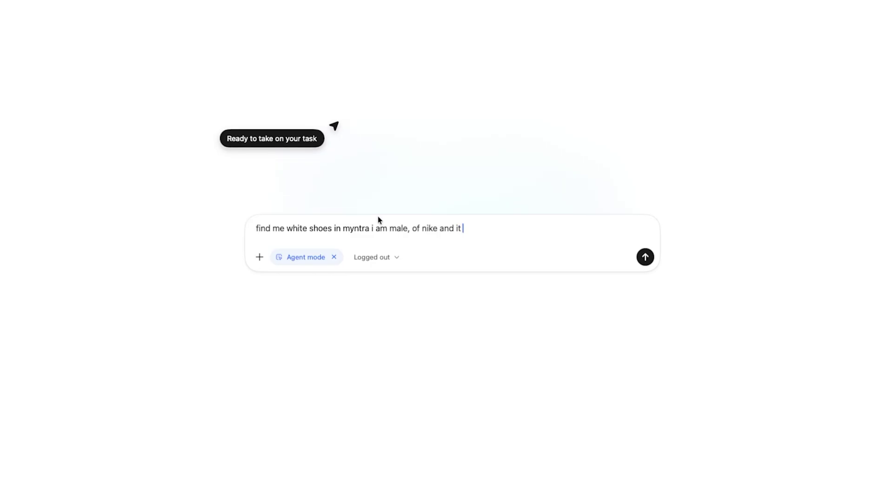
{"action": "type", "text": "needs to "}
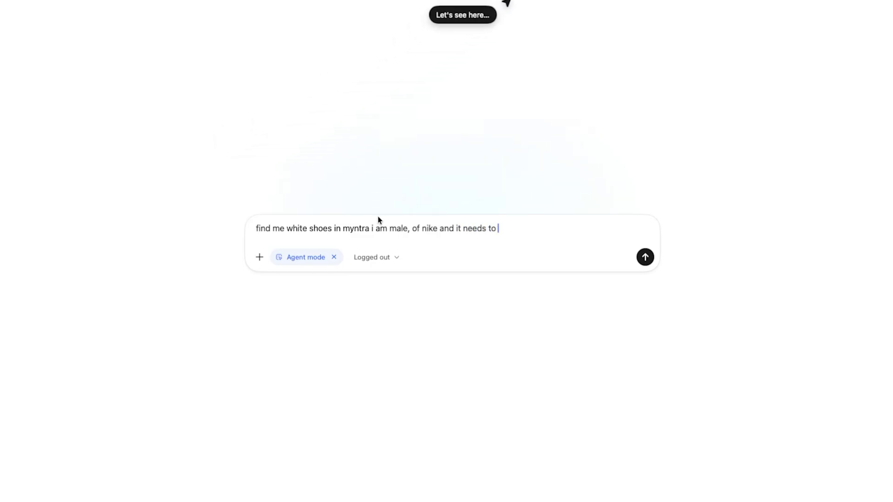
{"action": "type", "text": "below 10000."}
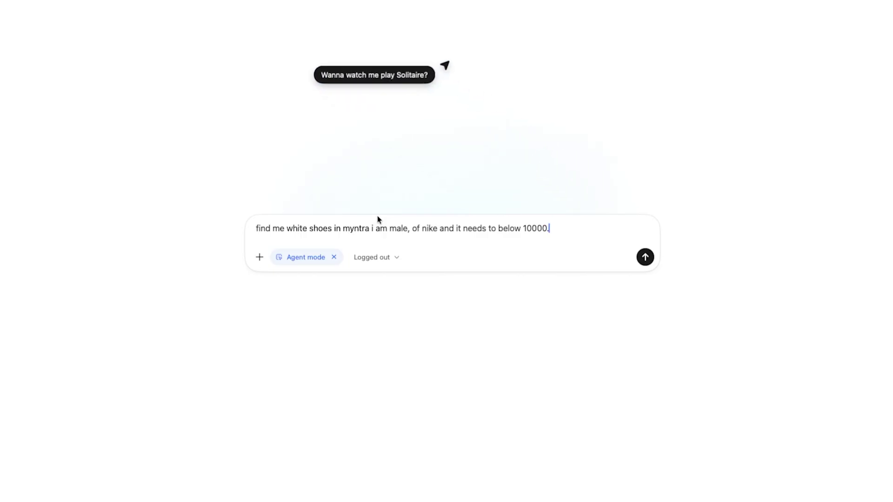
{"action": "left_click", "coordinate": [397, 263]}
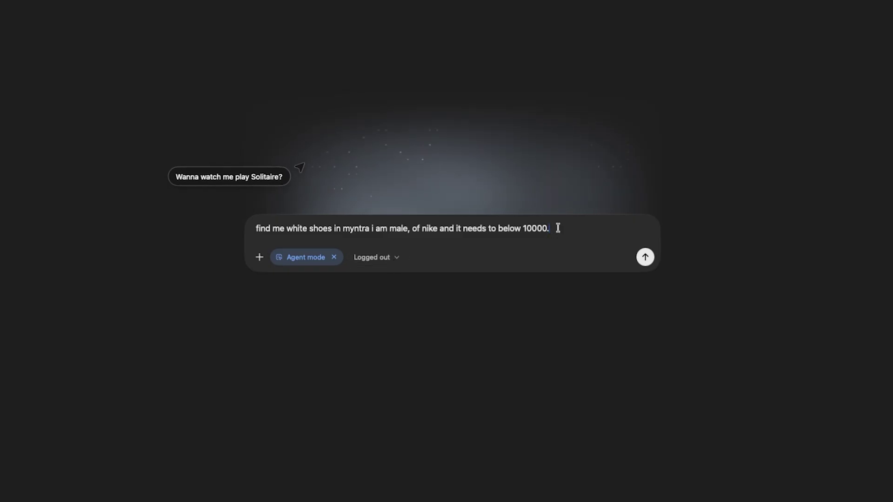
Copy the whole shoe-request prompt to the clipboard.
{"action": "left_click_drag", "start_coordinate": [558, 229], "coordinate": [183, 227]}
{"action": "right_click", "coordinate": [355, 228]}
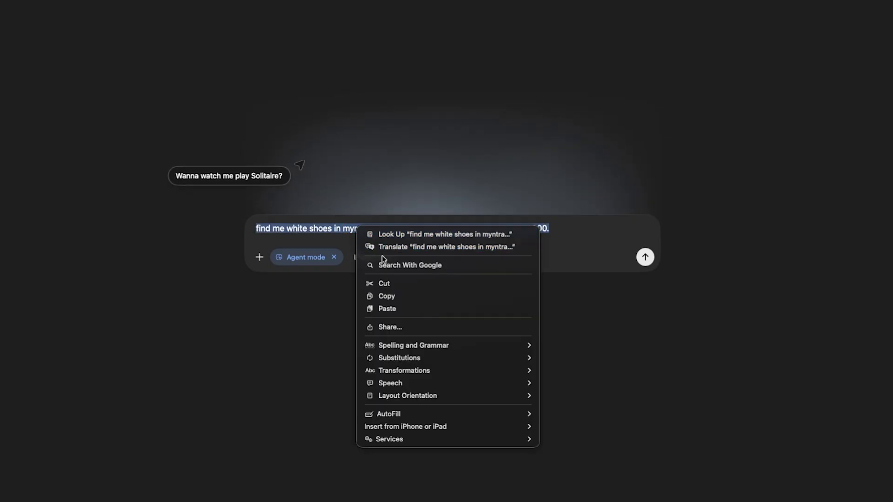
{"action": "left_click", "coordinate": [386, 295]}
{"action": "left_click", "coordinate": [560, 230]}
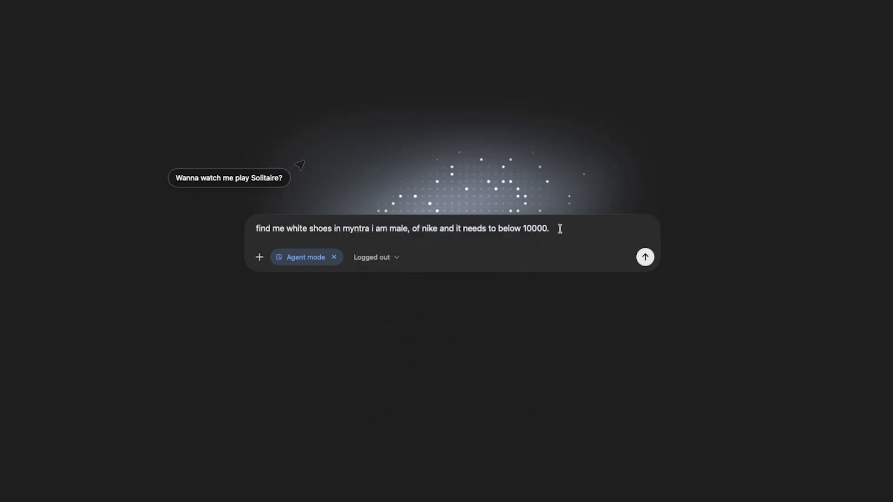
Send the task and follow the agent through the Air Force 1 '07 and Air Jordan 1 Low pages.
{"action": "left_click", "coordinate": [645, 261]}
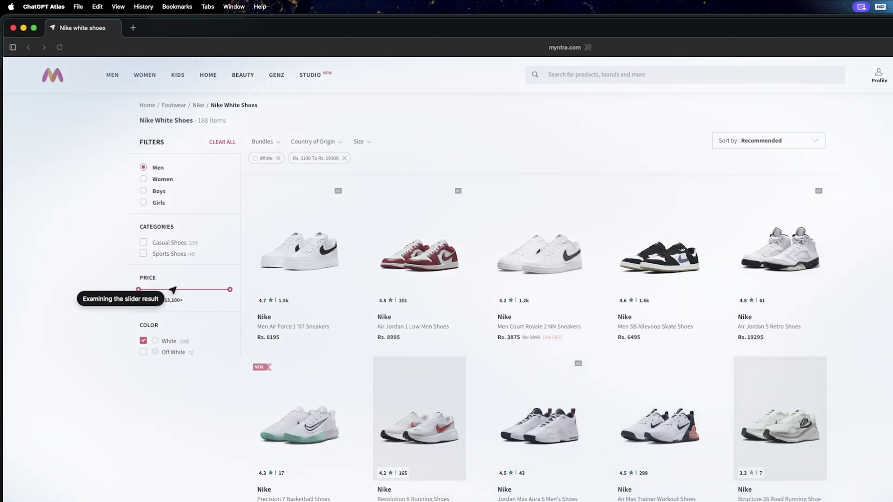
{"action": "left_click", "coordinate": [295, 265]}
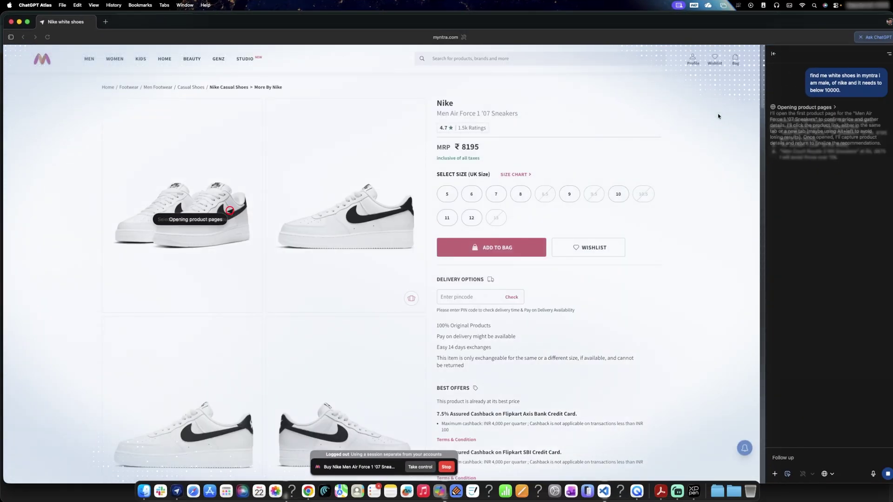
{"action": "left_click", "coordinate": [230, 210]}
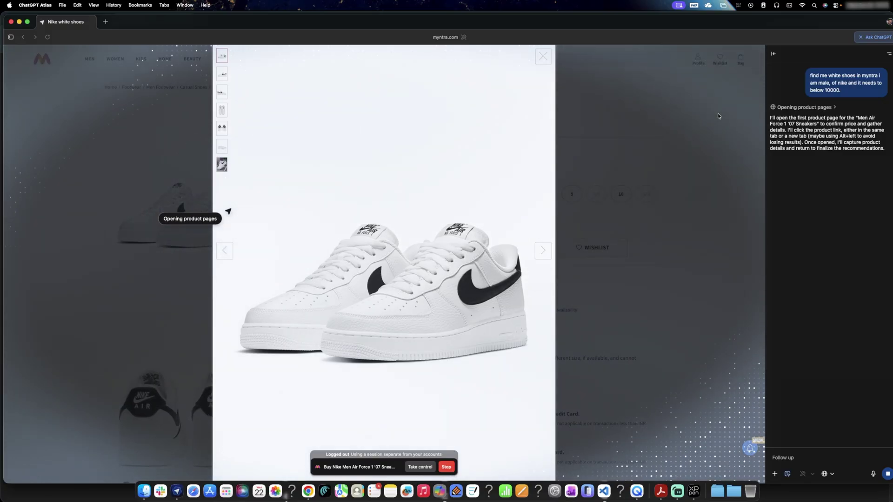
{"action": "left_click", "coordinate": [540, 56]}
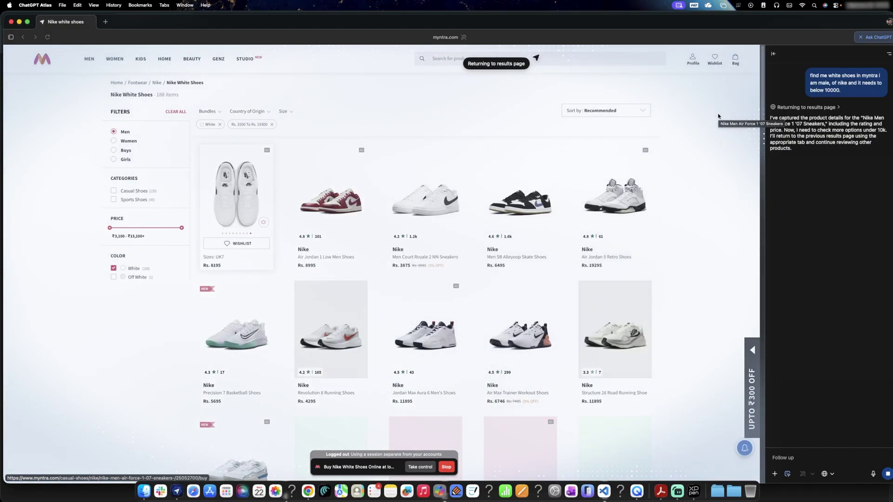
{"action": "left_click", "coordinate": [329, 205]}
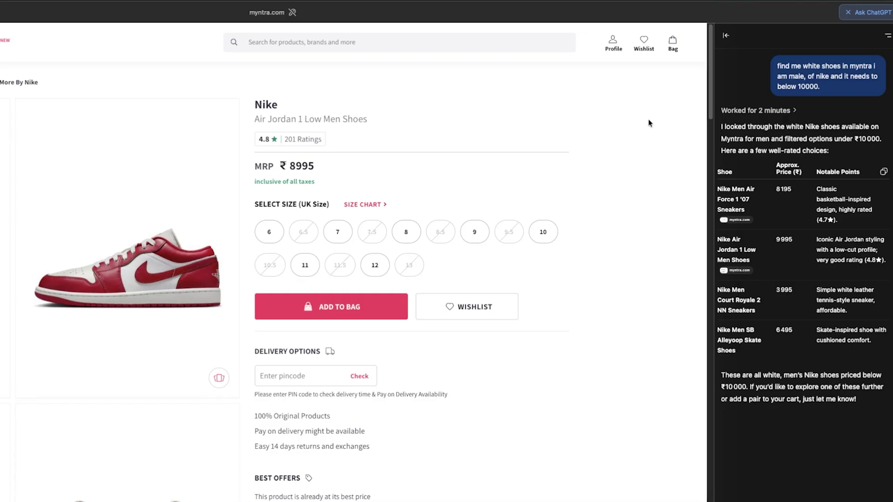
{"action": "left_click", "coordinate": [742, 222]}
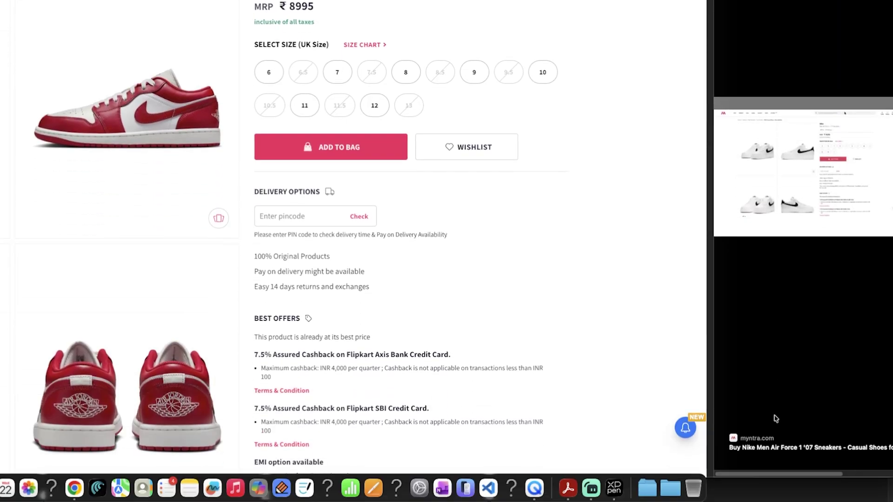
{"action": "left_click", "coordinate": [767, 447]}
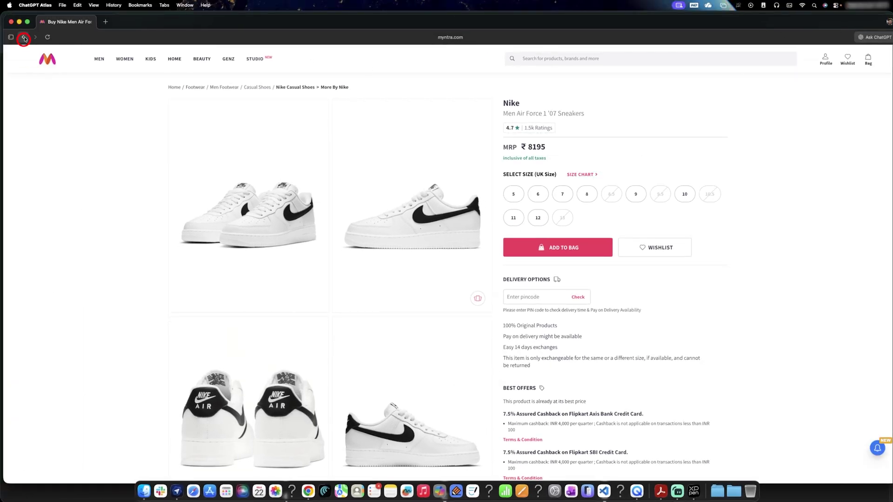
{"action": "left_click", "coordinate": [23, 37]}
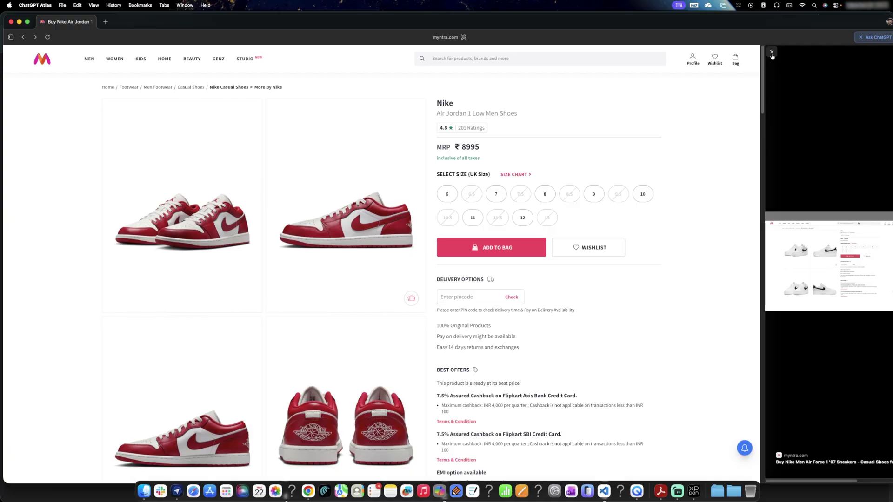
{"action": "left_click", "coordinate": [772, 53]}
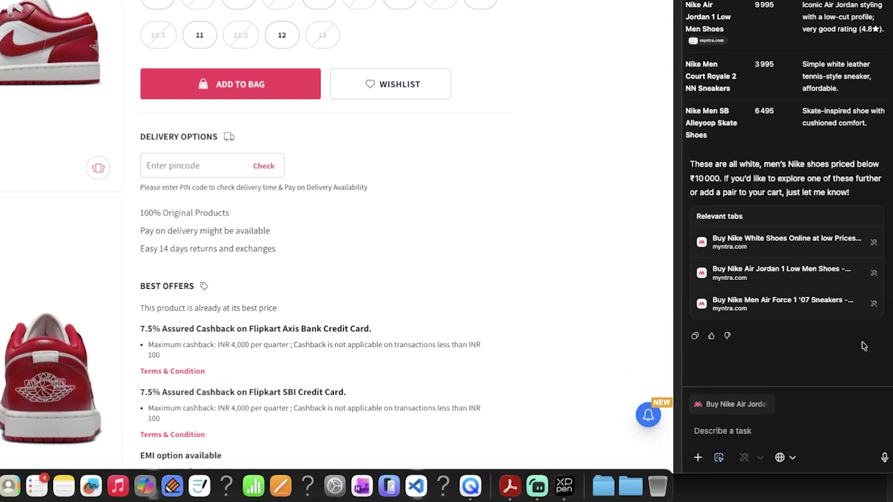
Tell the agent the shoe size is 7, then expand all five relevant tabs.
{"action": "type", "text": "my shoes size is 7"}
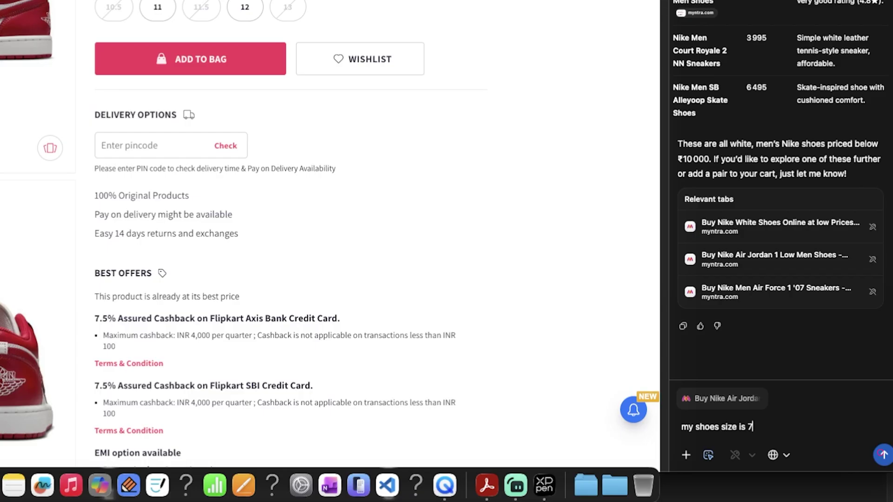
{"action": "key", "text": "Return"}
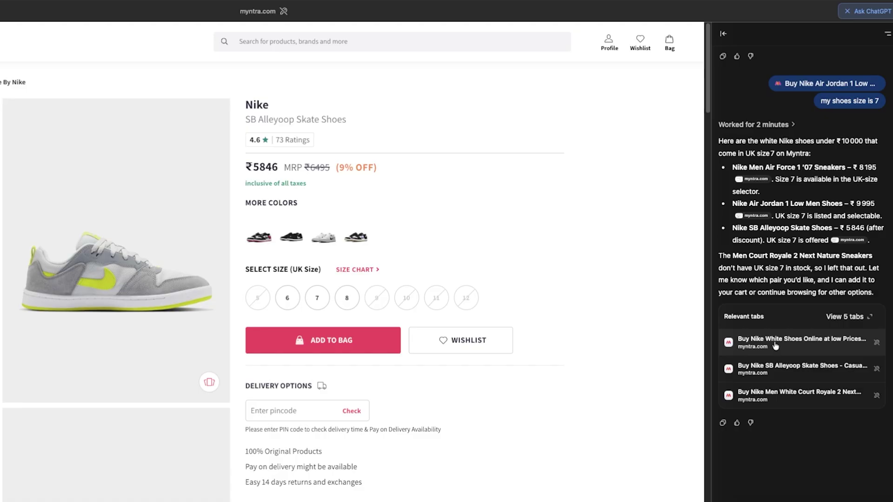
{"action": "left_click", "coordinate": [852, 317]}
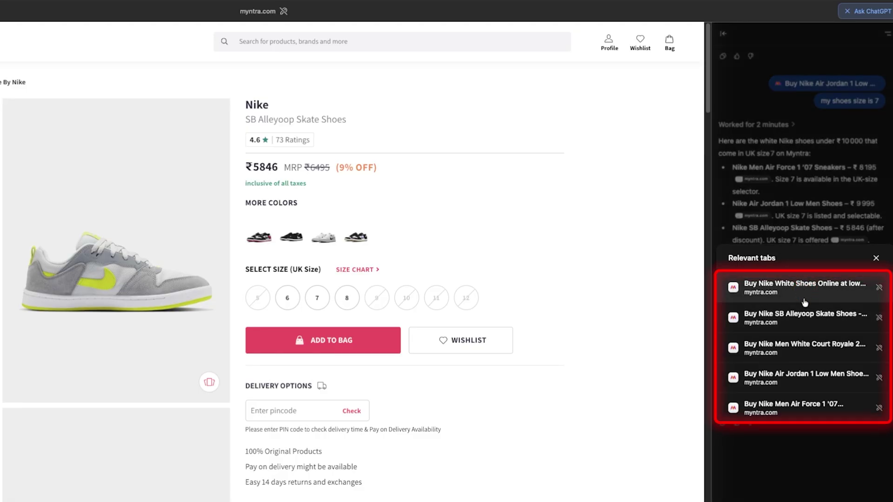
Review the Air Jordan 1 Low, Court Royale 2 and SB Alleyoop tabs, ending on Nike White Shoes.
{"action": "left_click", "coordinate": [791, 381]}
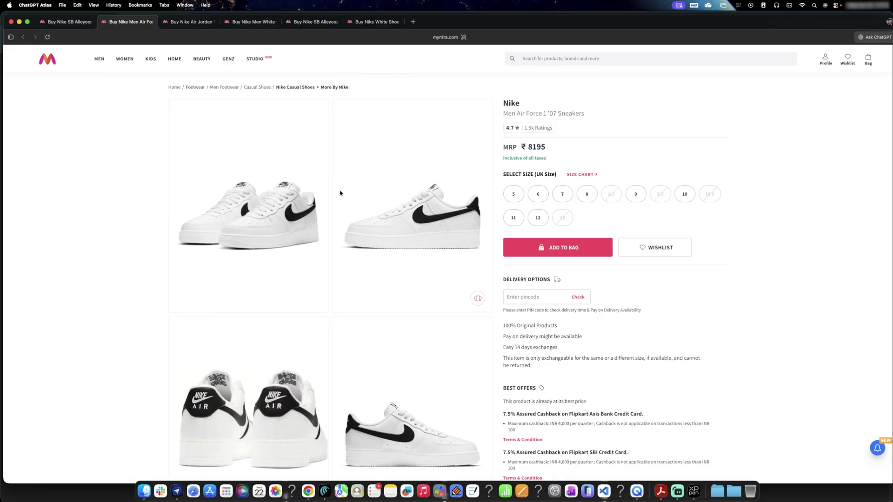
{"action": "scroll", "coordinate": [390, 207], "scroll_direction": "down", "scroll_amount": 2}
{"action": "scroll", "coordinate": [383, 155], "scroll_direction": "up", "scroll_amount": 2}
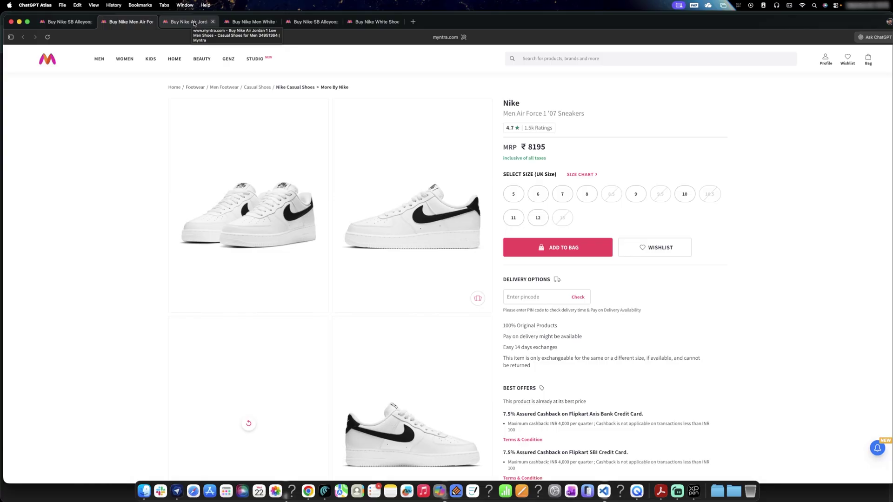
{"action": "left_click", "coordinate": [194, 24]}
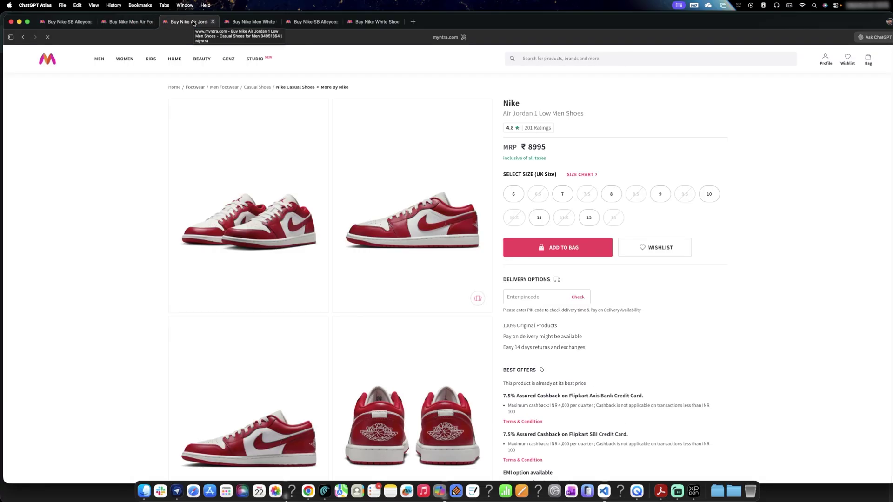
{"action": "left_click", "coordinate": [250, 21]}
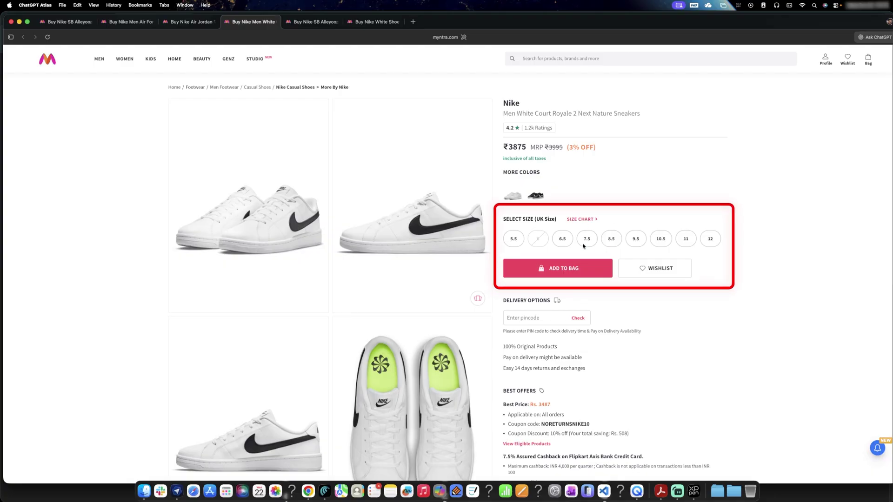
{"action": "left_click", "coordinate": [326, 22]}
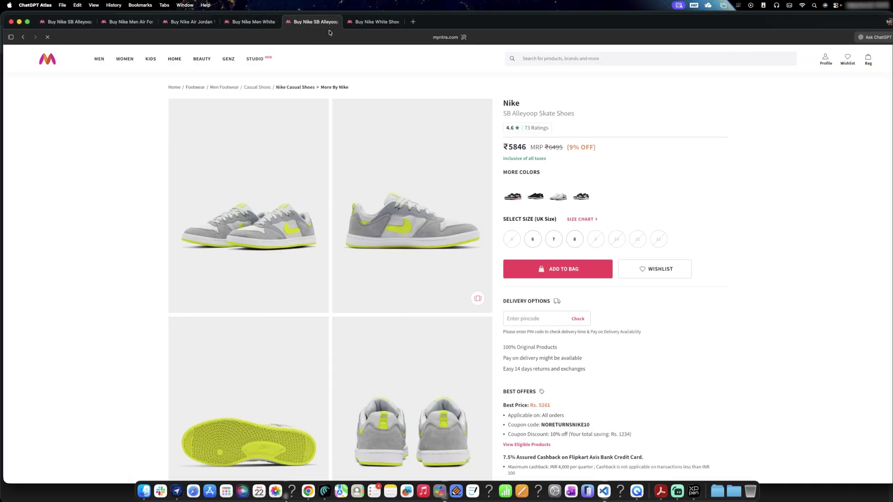
{"action": "left_click", "coordinate": [378, 22]}
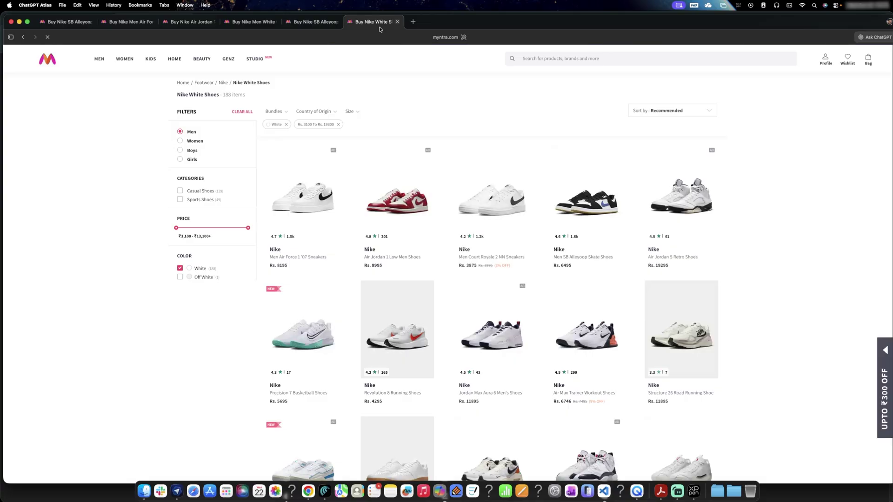
{"action": "left_click", "coordinate": [316, 23]}
{"action": "left_click", "coordinate": [242, 22]}
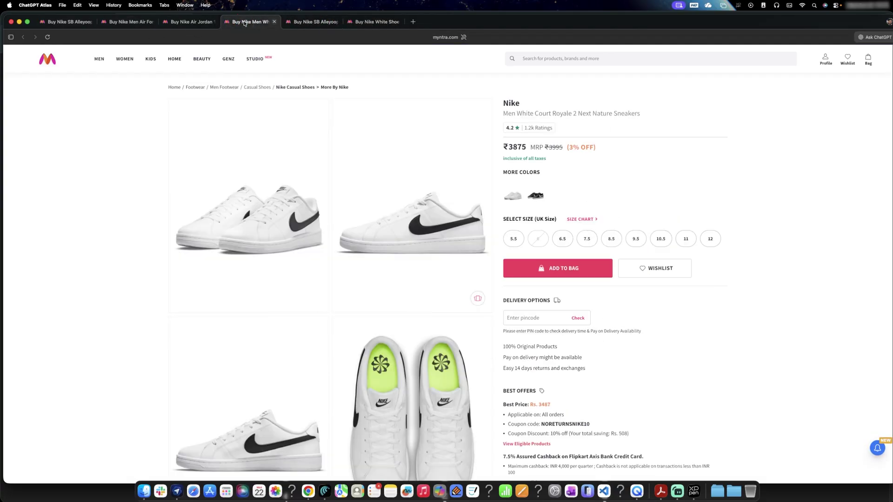
{"action": "left_click", "coordinate": [372, 23]}
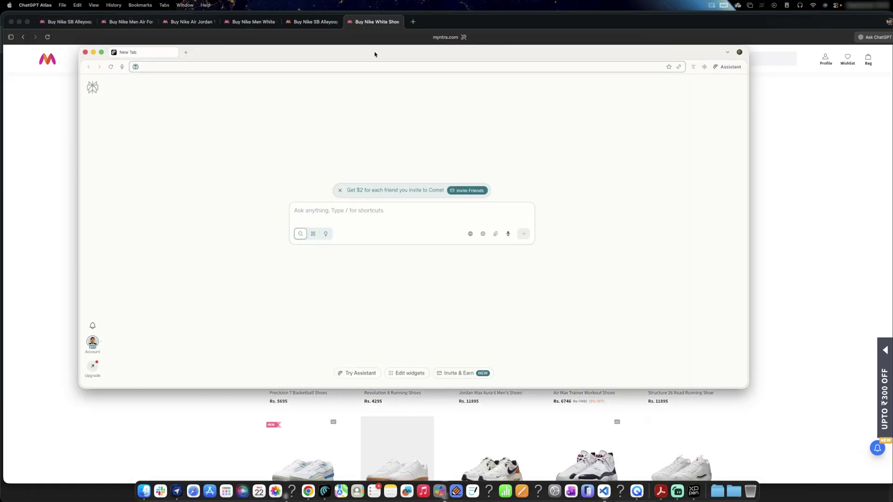
Maximise Comet and submit the pasted white Nike men's shoes under 10000 query to its Assistant.
{"action": "double_click", "coordinate": [375, 54]}
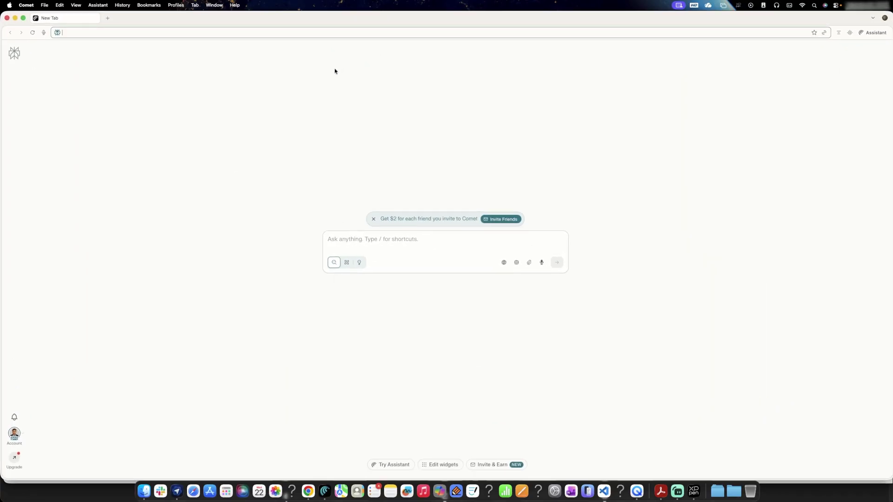
{"action": "left_click", "coordinate": [873, 33]}
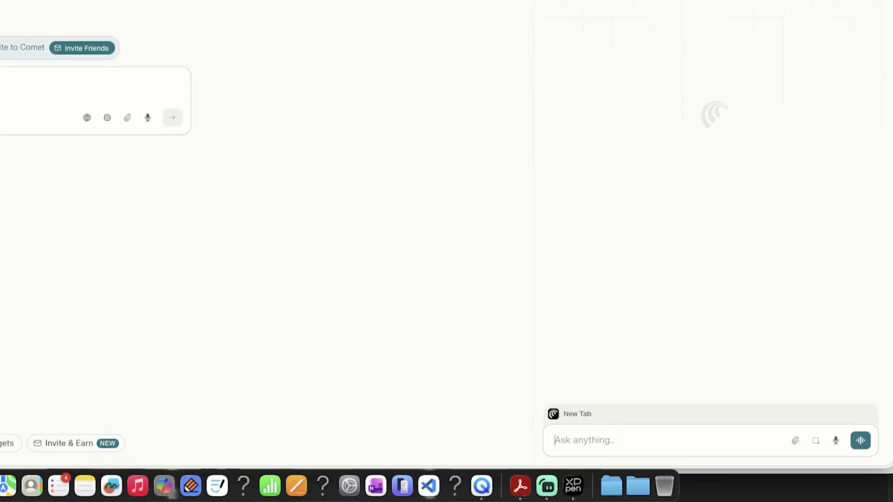
{"action": "left_click", "coordinate": [686, 438]}
{"action": "key", "text": "super+v"}
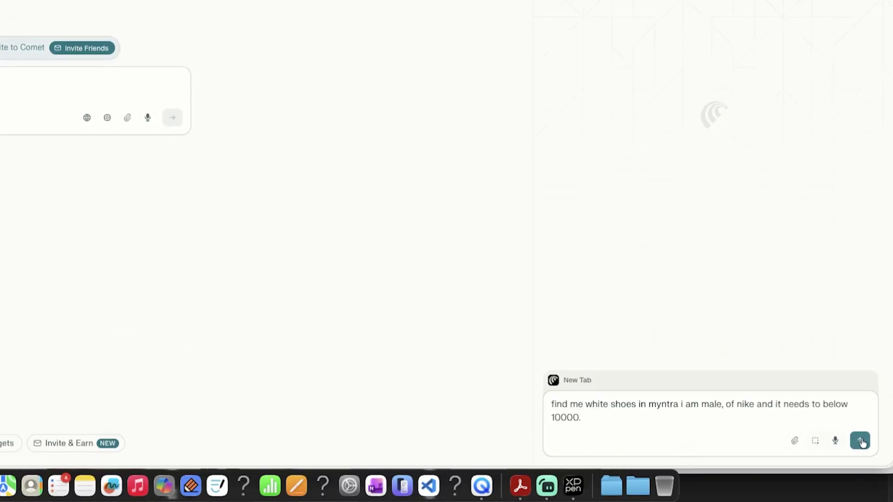
{"action": "left_click", "coordinate": [863, 442]}
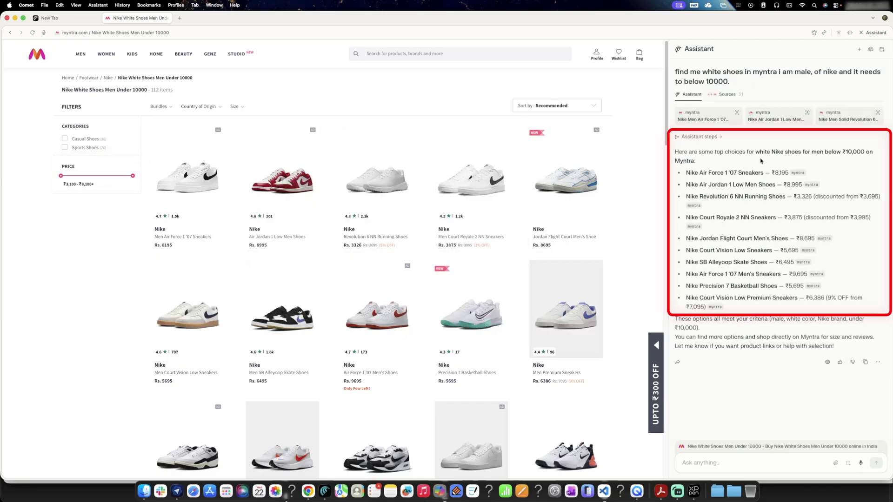
Open Air Force 1 '07 from Comet's answer and compare it with Atlas's matching tab.
{"action": "left_click", "coordinate": [798, 173]}
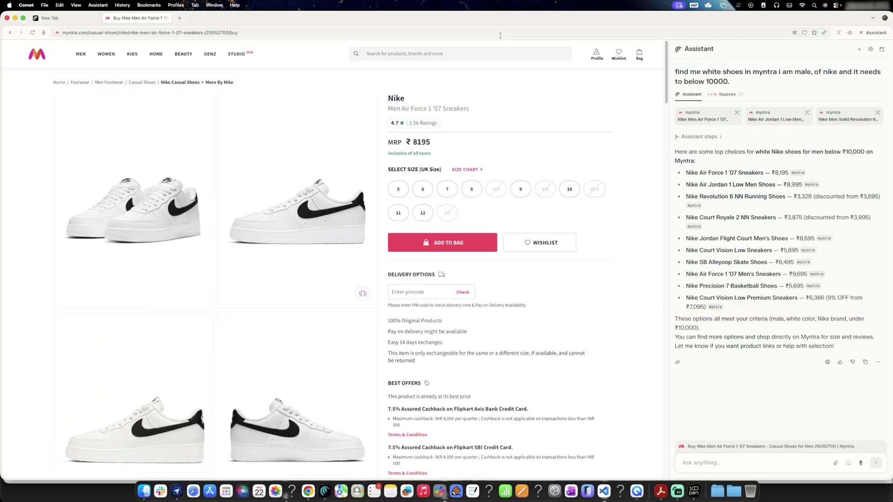
{"action": "left_click_drag", "start_coordinate": [372, 18], "coordinate": [348, 4]}
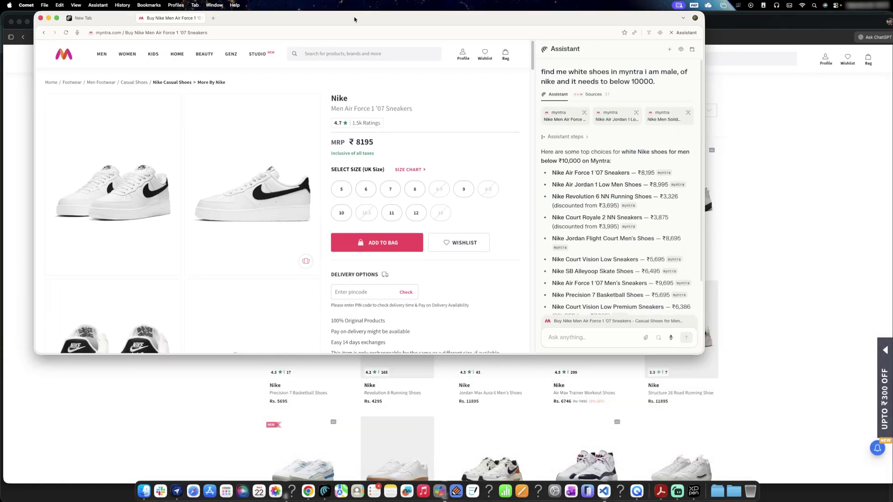
{"action": "left_click_drag", "start_coordinate": [425, 20], "coordinate": [520, 93]}
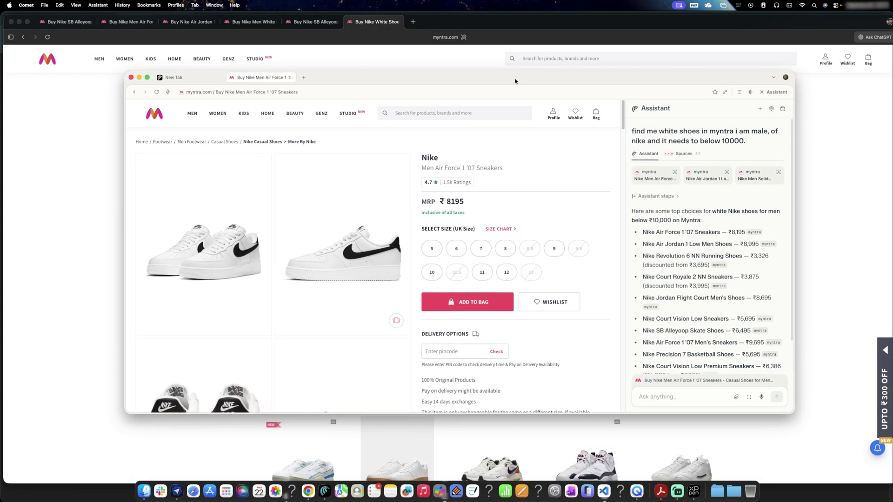
{"action": "left_click", "coordinate": [58, 33]}
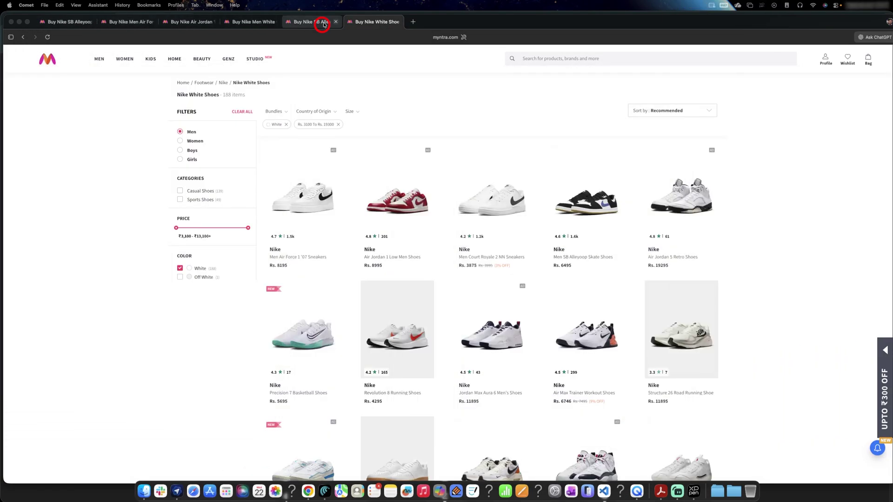
{"action": "key", "text": "super+Tab"}
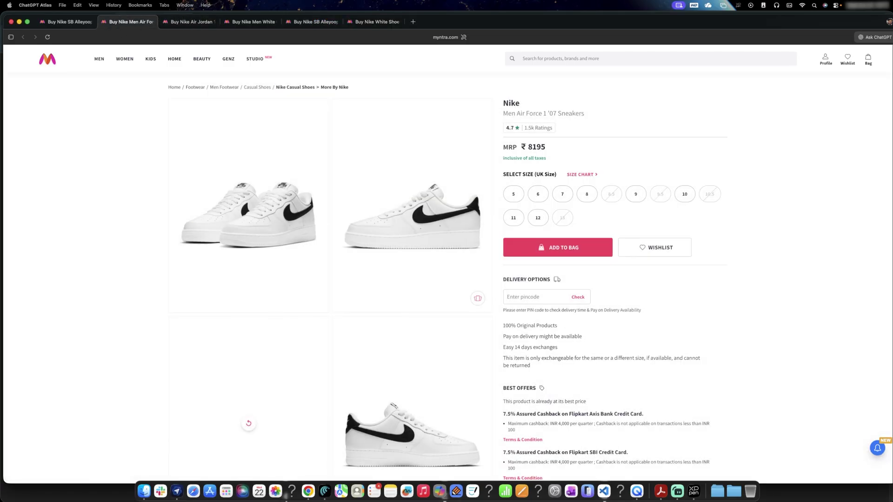
{"action": "key", "text": "super+Tab"}
{"action": "left_click_drag", "start_coordinate": [805, 110], "coordinate": [467, 83]}
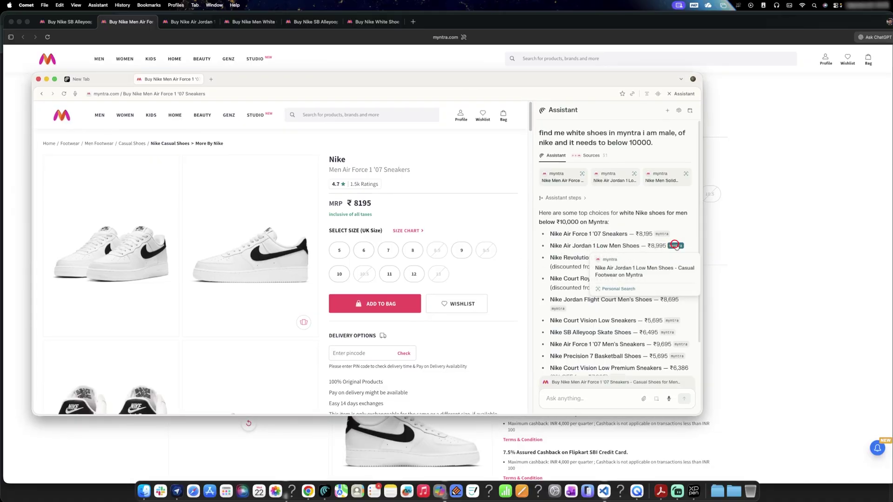
Open the Air Jordan 1 Low page in Comet, then close the Comet window.
{"action": "left_click", "coordinate": [676, 246]}
{"action": "left_click_drag", "start_coordinate": [555, 76], "coordinate": [668, 95]}
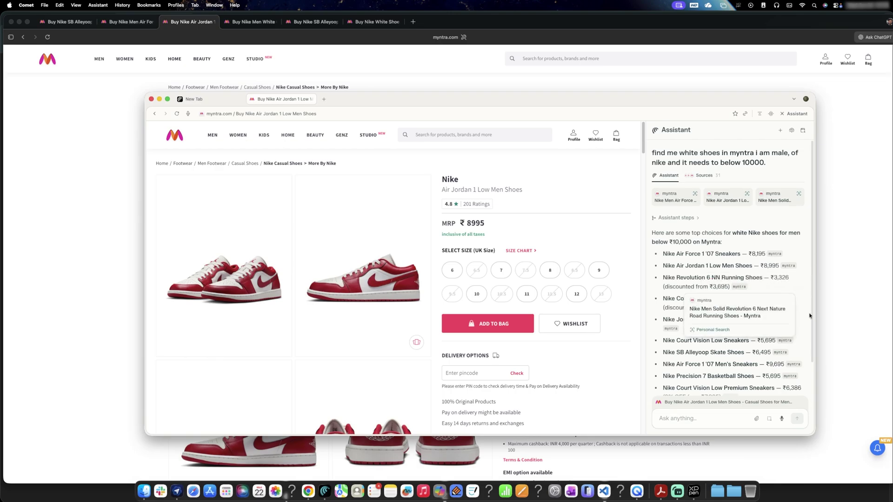
{"action": "scroll", "coordinate": [812, 310], "scroll_direction": "down", "scroll_amount": 1}
{"action": "scroll", "coordinate": [812, 309], "scroll_direction": "down", "scroll_amount": 3}
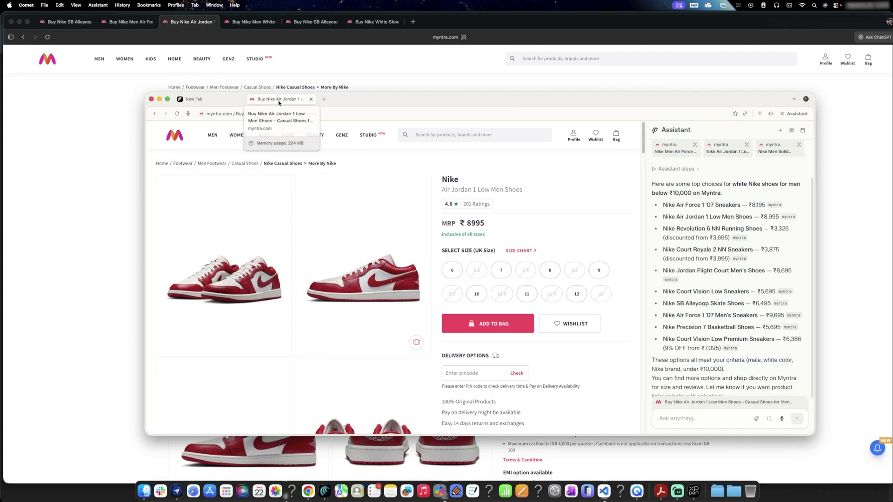
{"action": "left_click", "coordinate": [151, 99]}
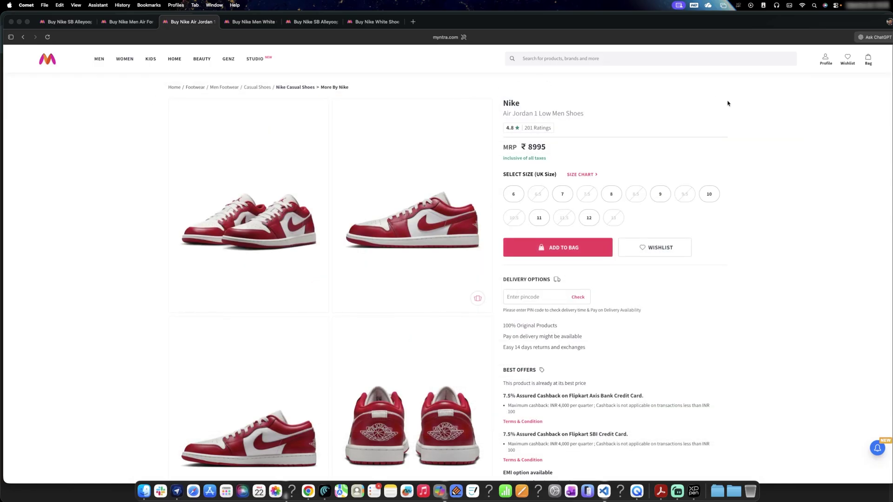